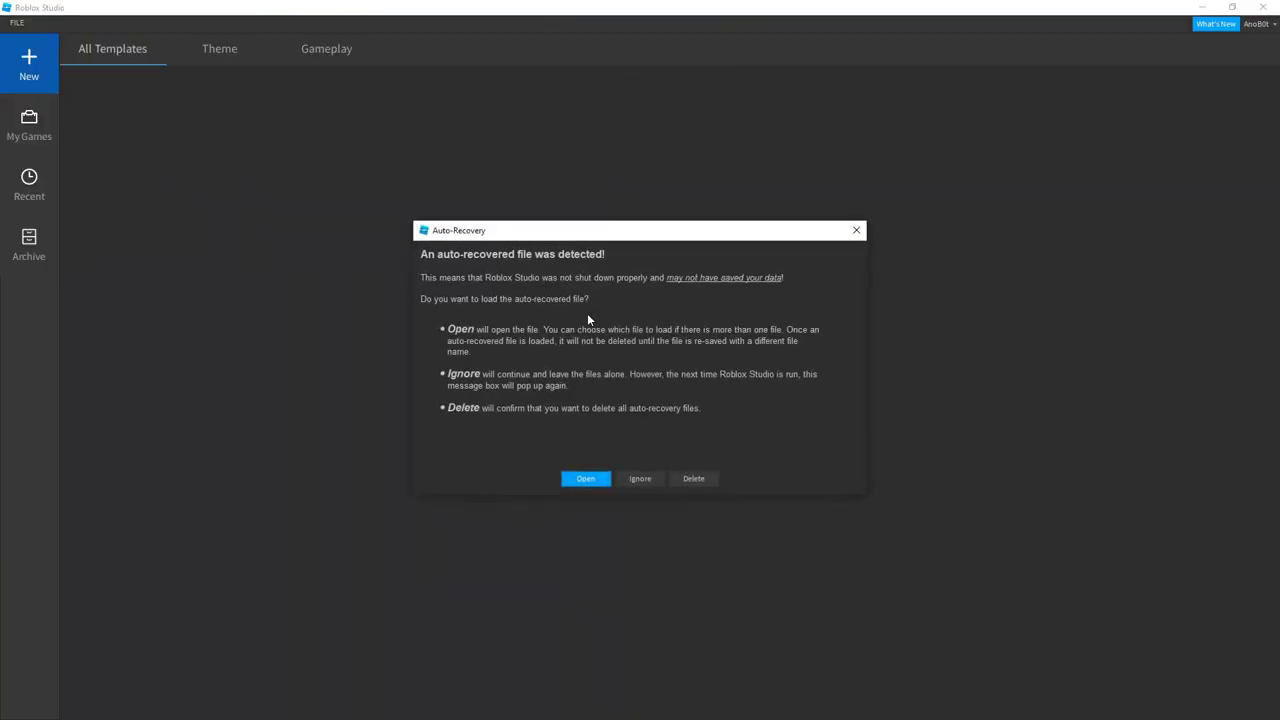
- Dismiss the auto-recovery prompt and inspect the spawn location on the Baseplate 2021 place up close
click(856, 232)
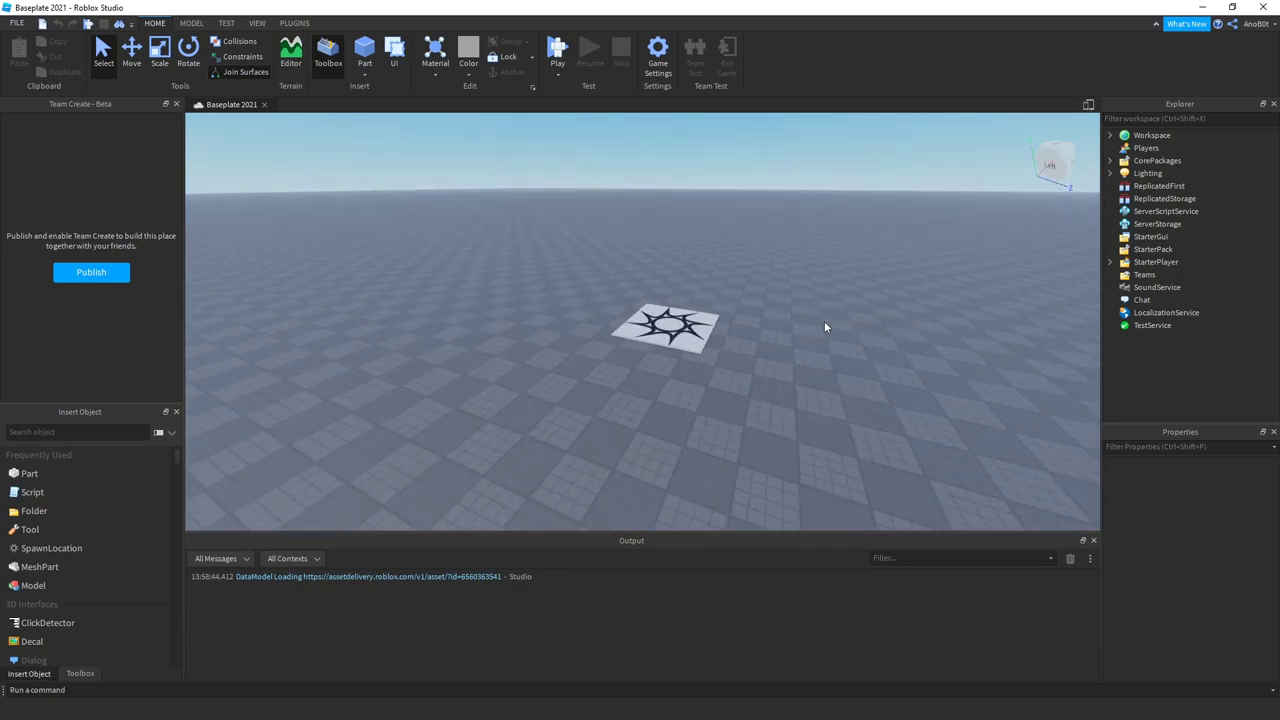
scroll(706, 308, up, 6)
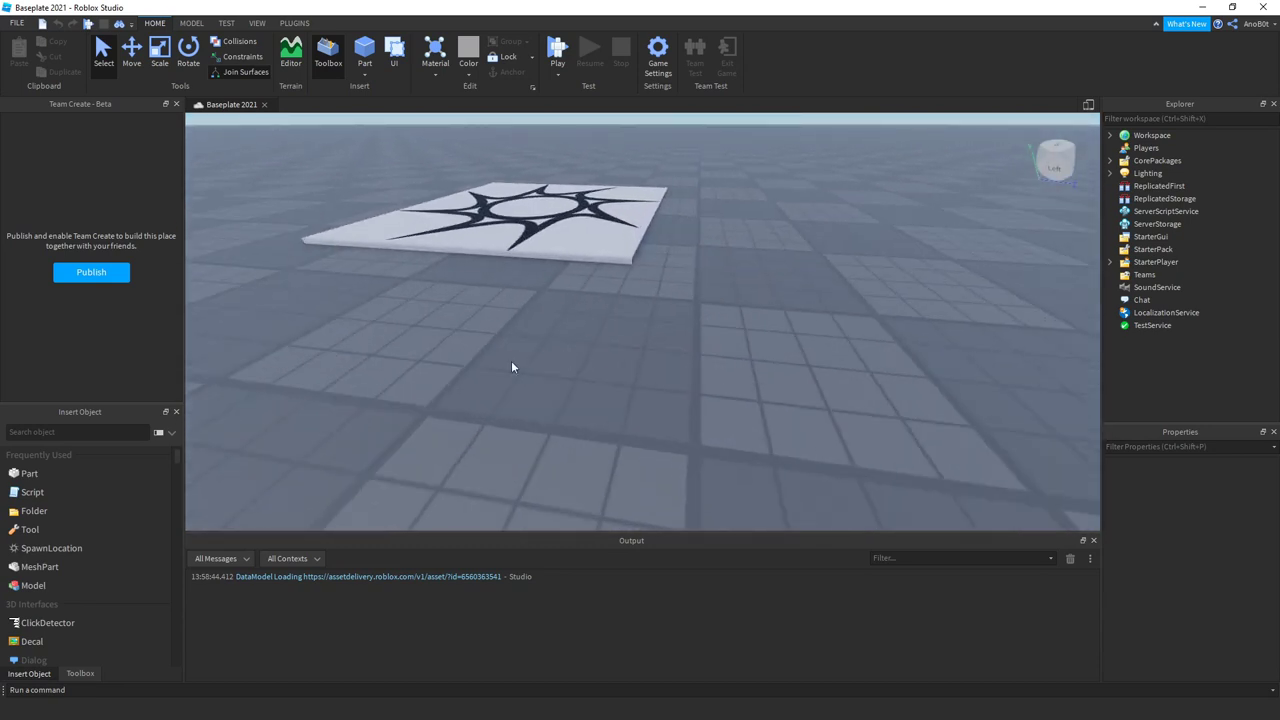
key(s)
key(d)
key(a)
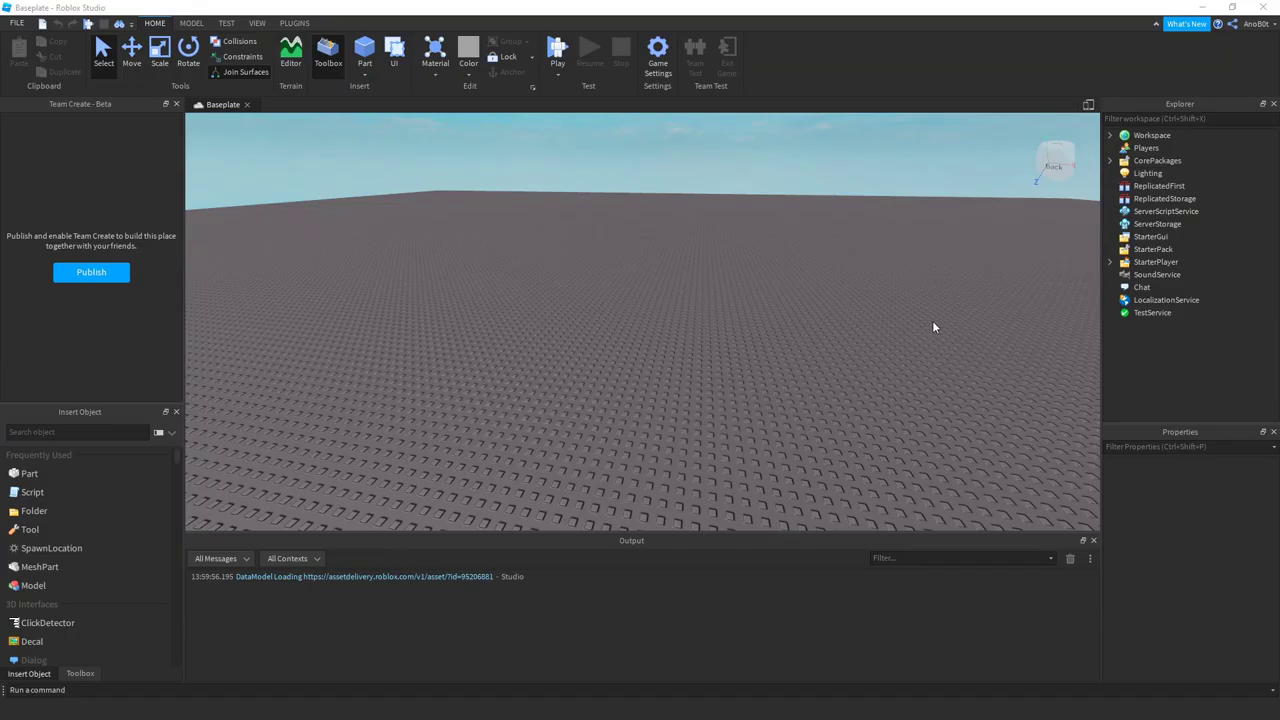
- Examine the classic Baseplate place's studded ground and the objects contained in its Workspace
right_drag(878, 316, 804, 266)
scroll(740, 290, up, 5)
right_drag(674, 312, 617, 302)
scroll(617, 303, down, 4)
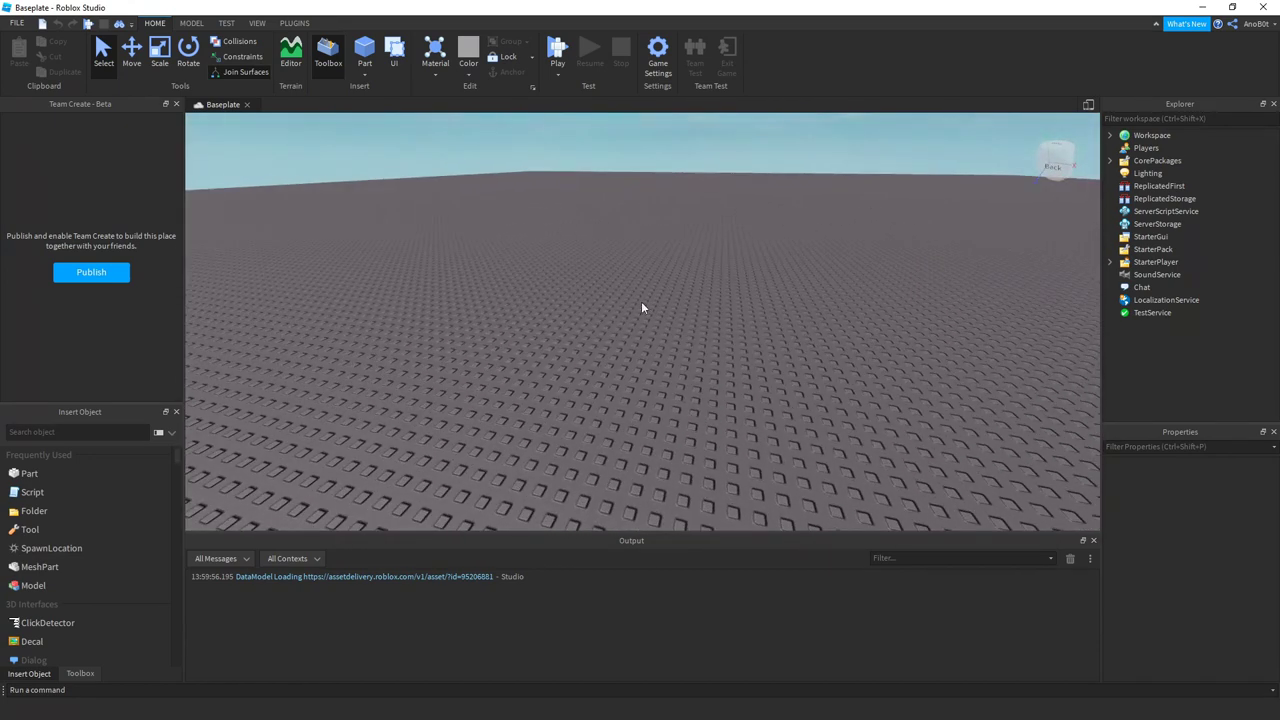
click(1110, 135)
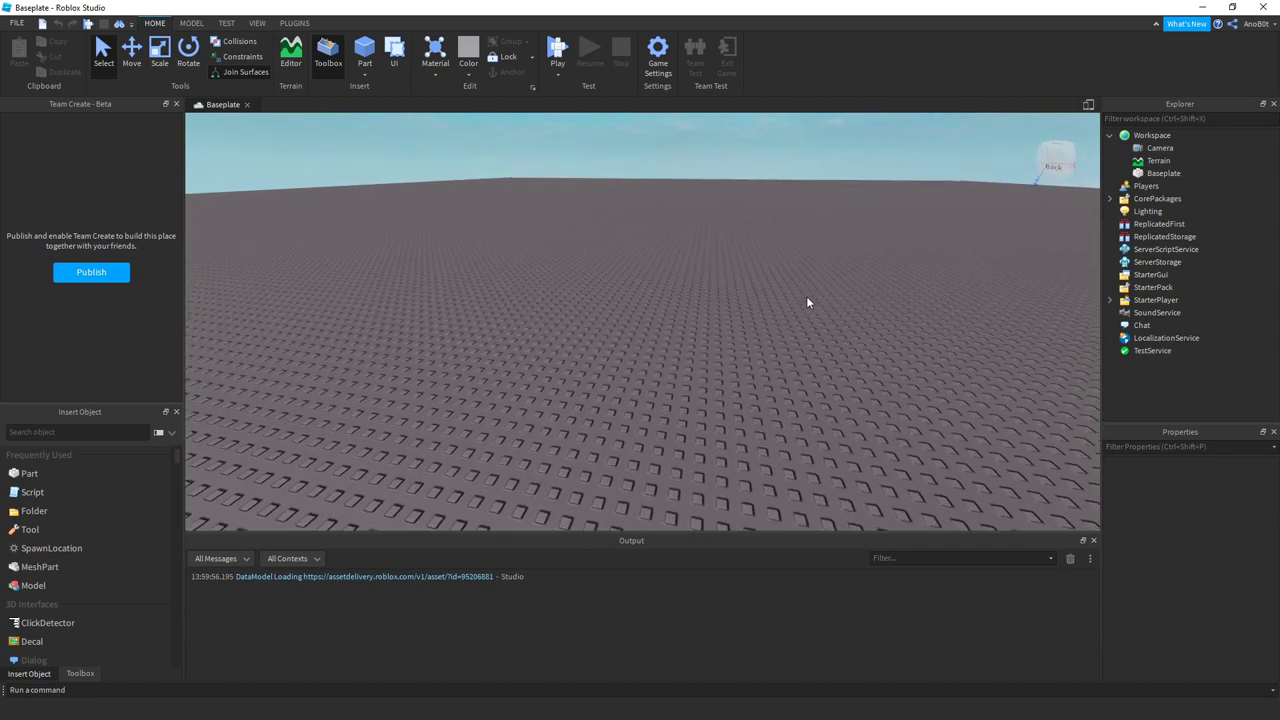
right_drag(807, 297, 808, 297)
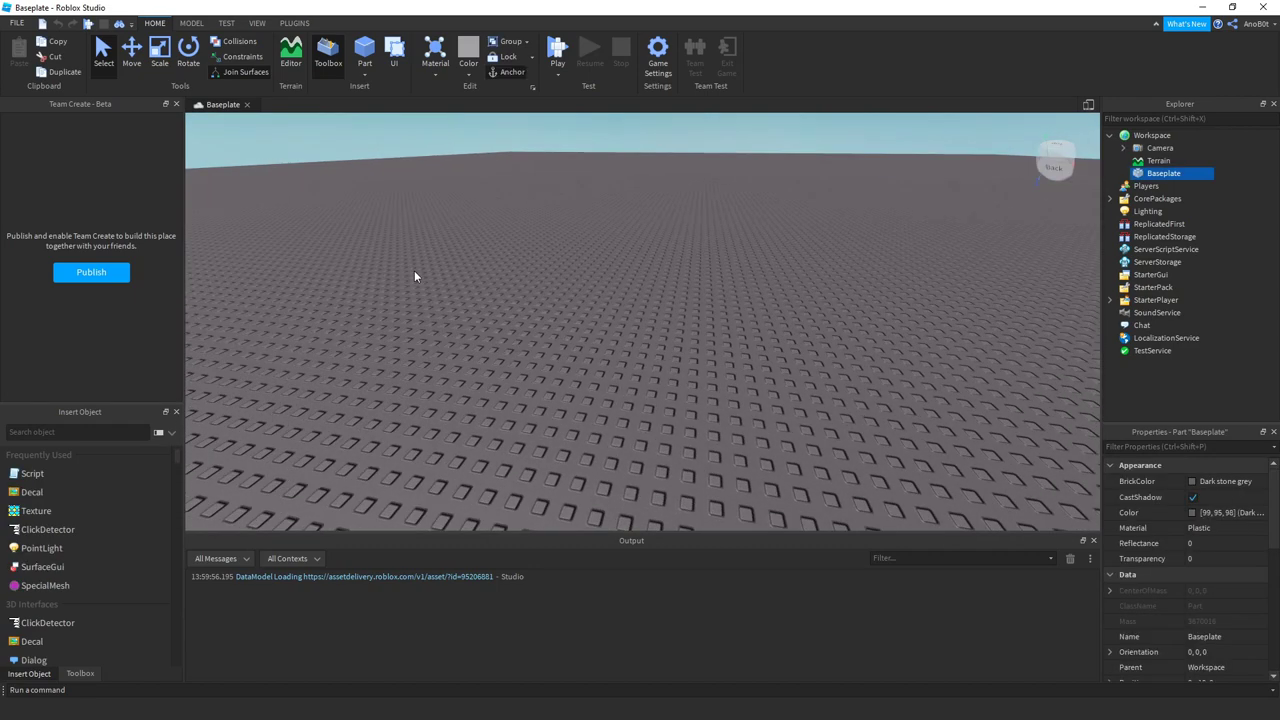
right_drag(415, 271, 419, 272)
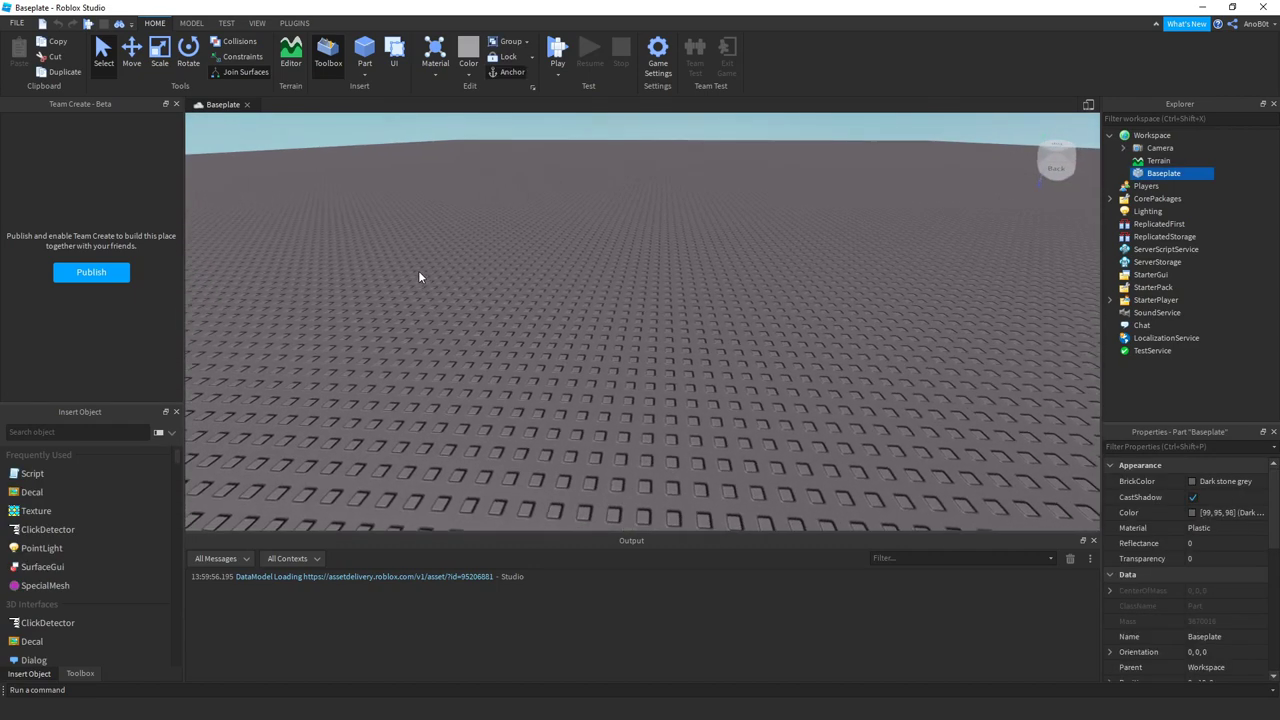
right_drag(713, 310, 633, 366)
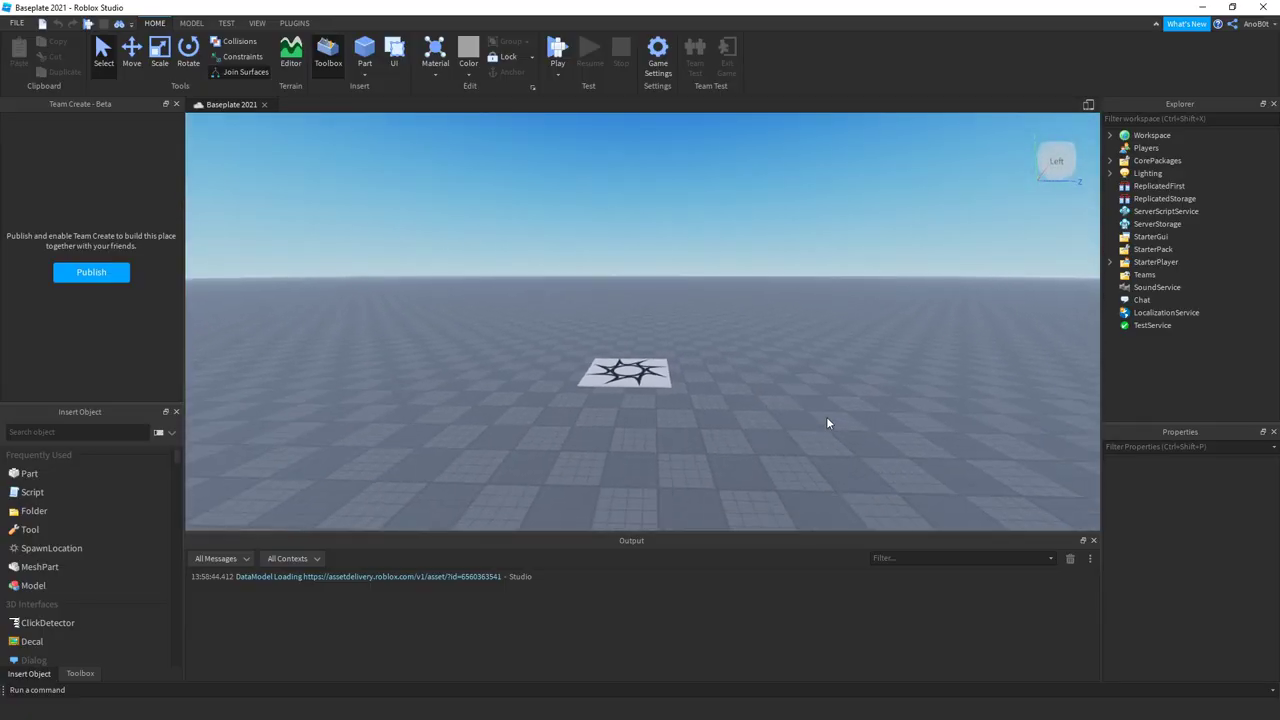
- Examine the Baseplate 2021 place's ground texture, horizon and spawn location from a distance and close up
key(w)
key(a)
right_drag(826, 417, 824, 377)
key(a)
key(w)
key(s)
key(a)
key(w)
key(s)
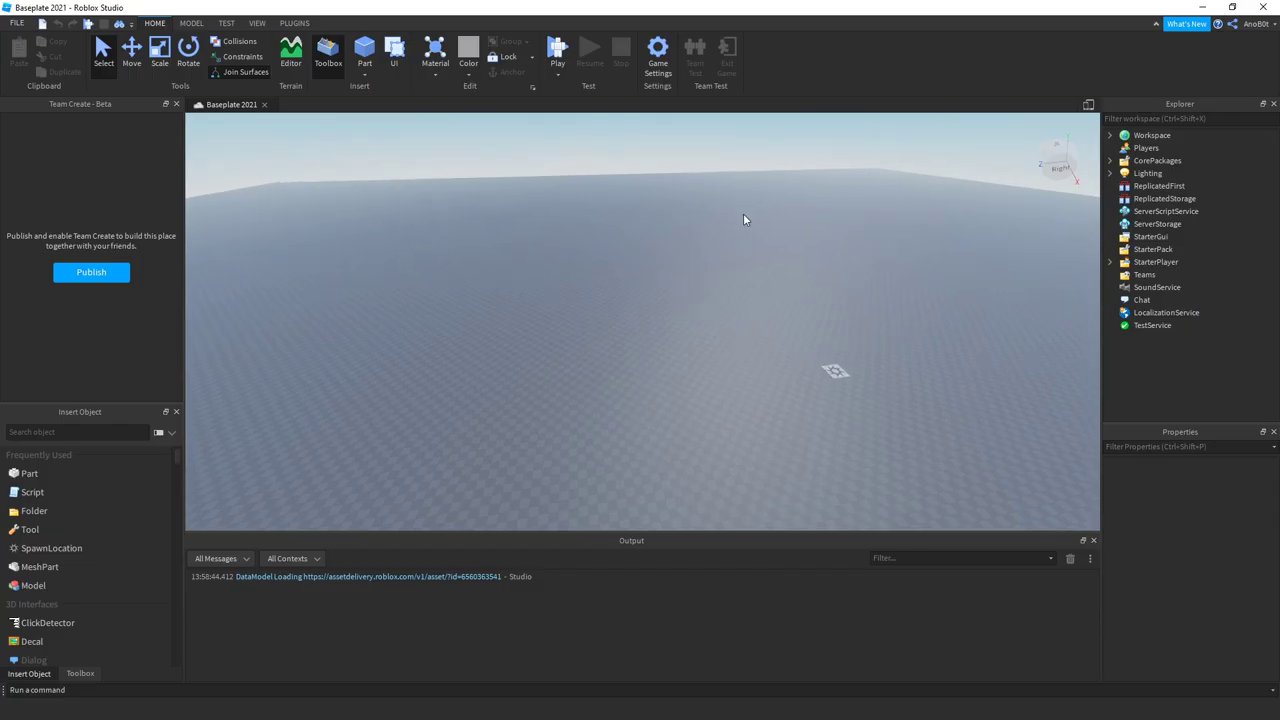
right_drag(743, 213, 739, 213)
key(w)
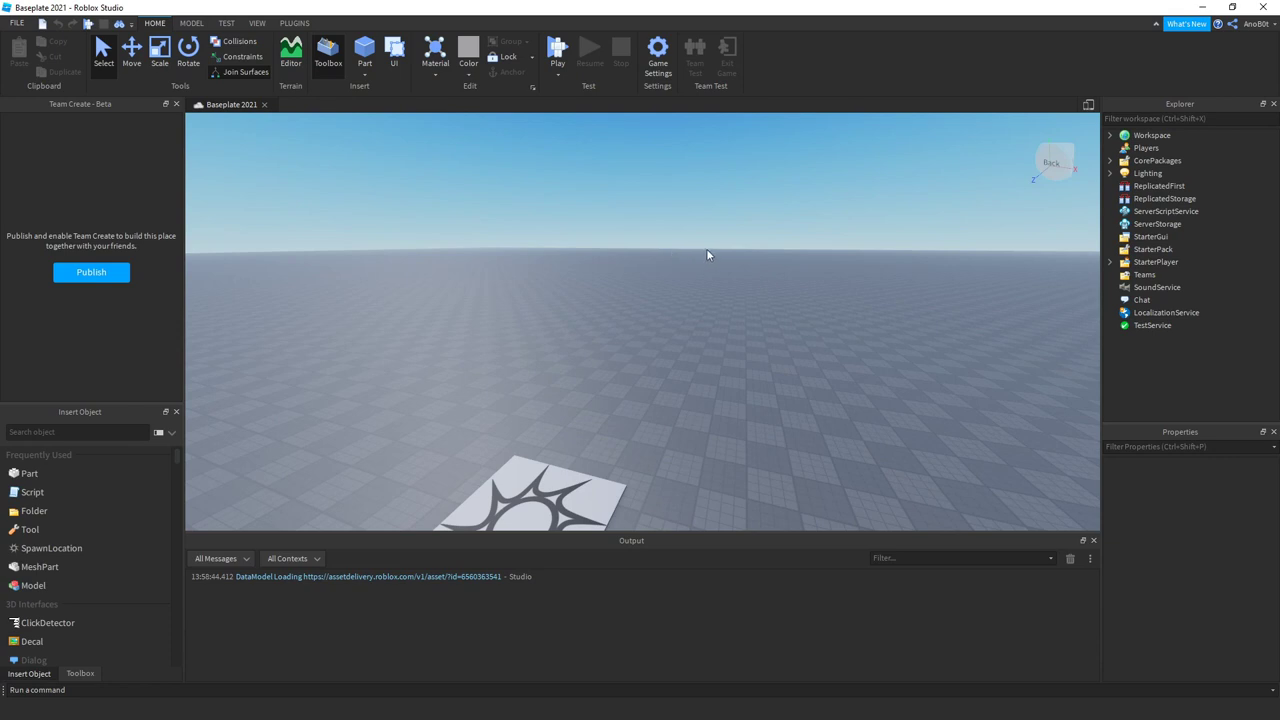
right_drag(711, 283, 711, 284)
scroll(710, 368, up, 2)
right_drag(679, 345, 678, 345)
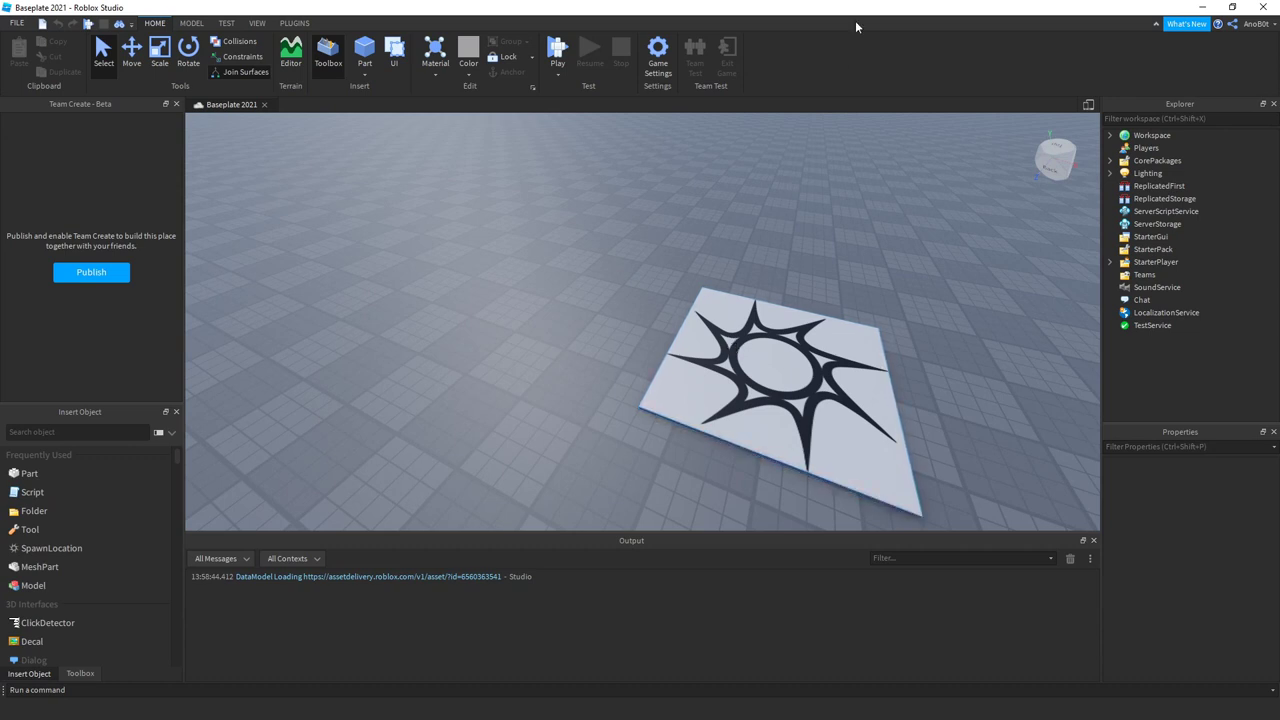
right_drag(766, 251, 766, 252)
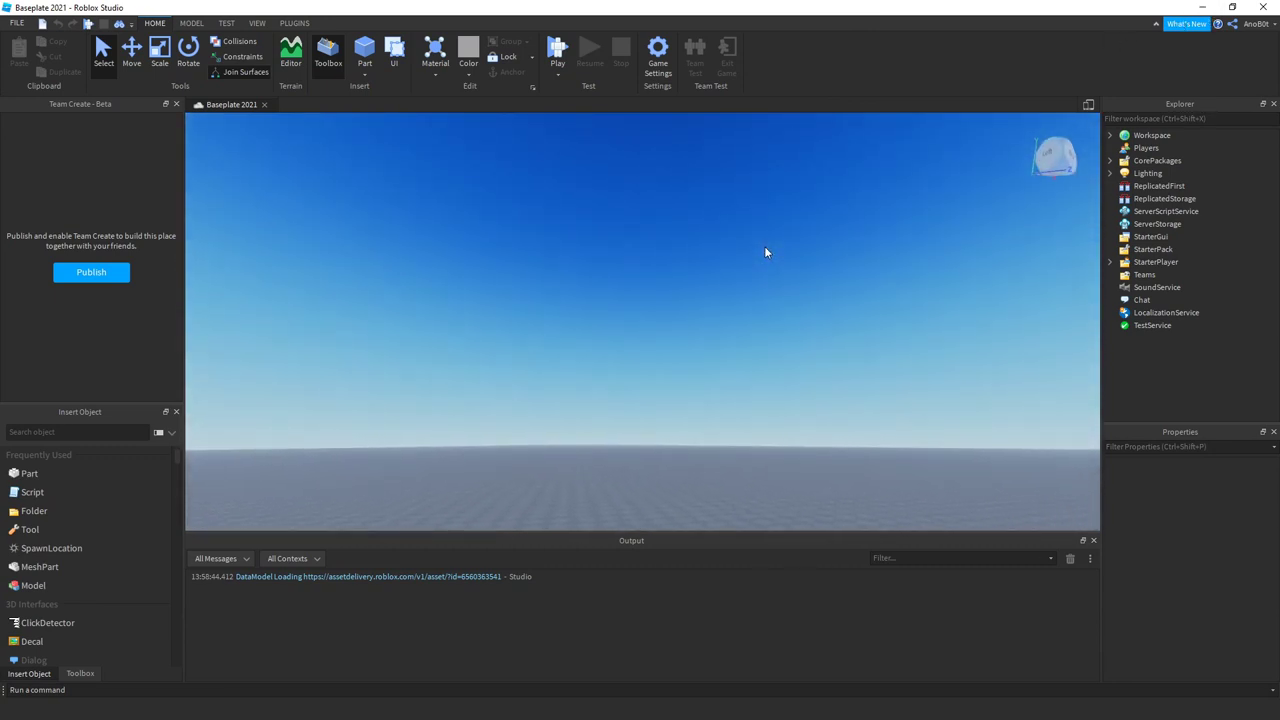
- Inspect the skybox properties of the Sky object under Lighting and view the ground around the spawn location
click(1109, 173)
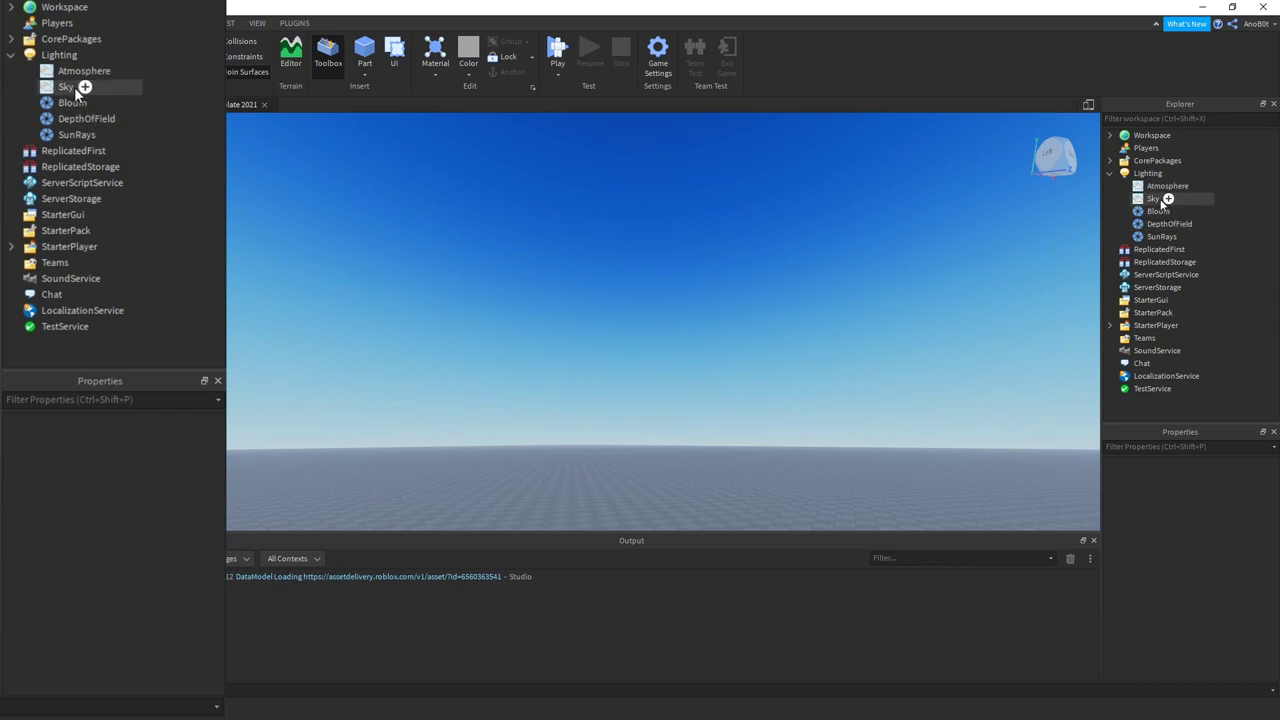
click(1153, 199)
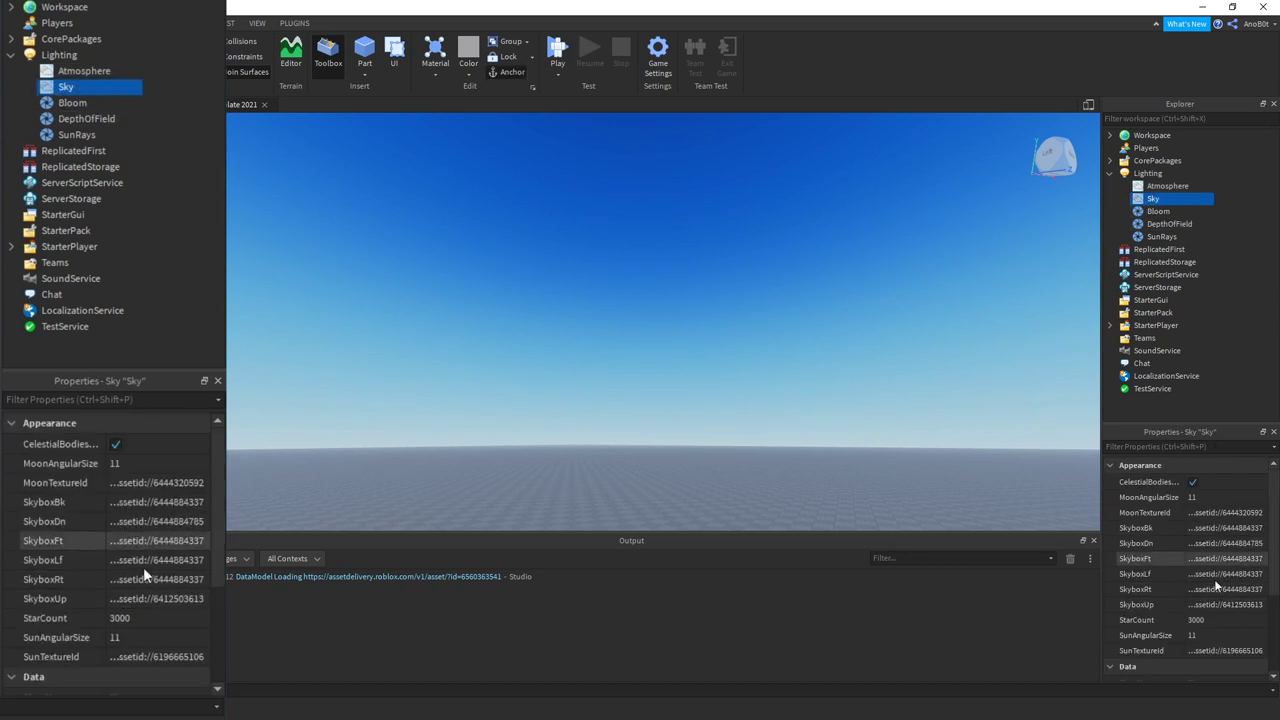
scroll(1218, 545, down, 3)
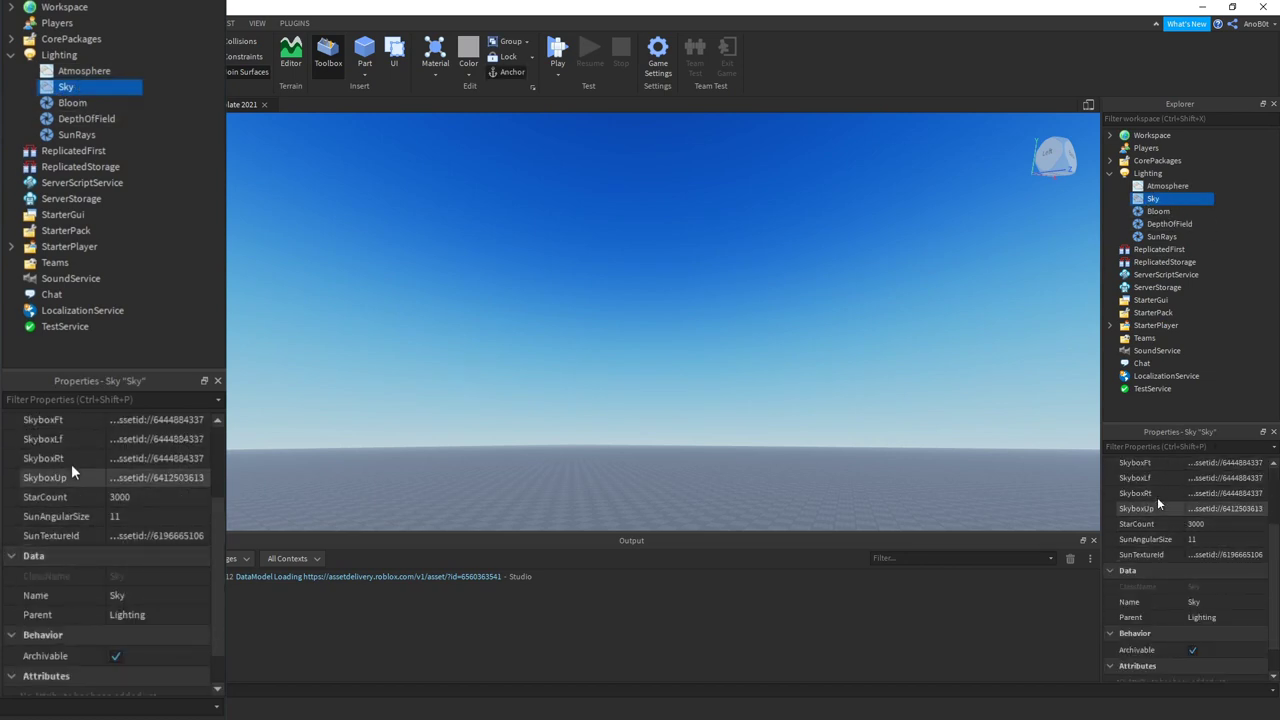
right_drag(850, 386, 850, 385)
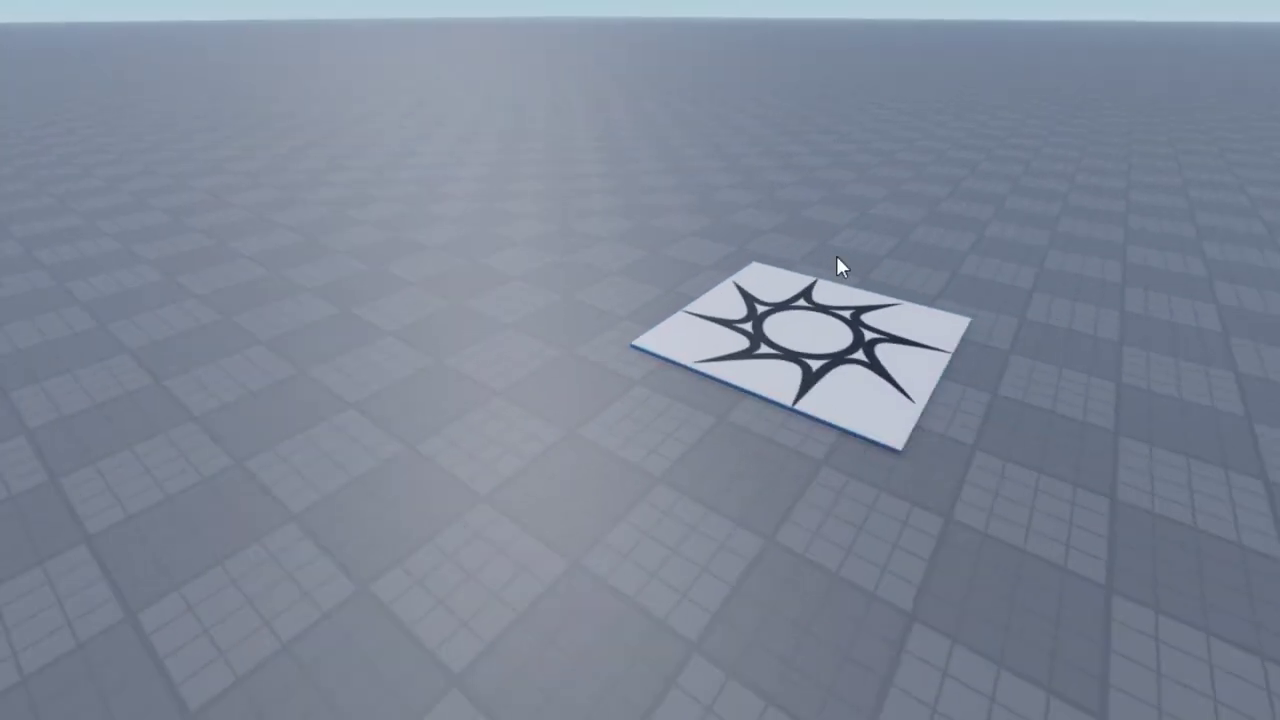
scroll(838, 257, down, 1)
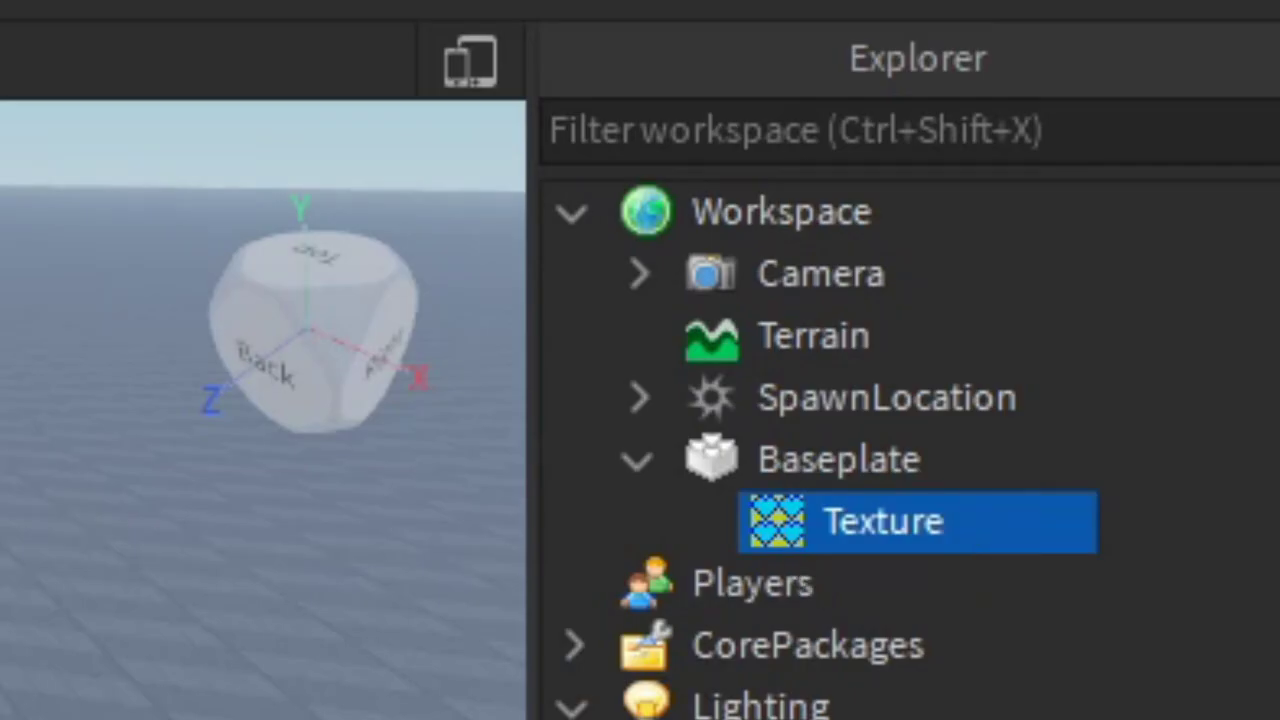
- Insert a block part beside the spawn location and move it across the baseplate's grid
right_drag(583, 249, 618, 274)
key(d)
key(w)
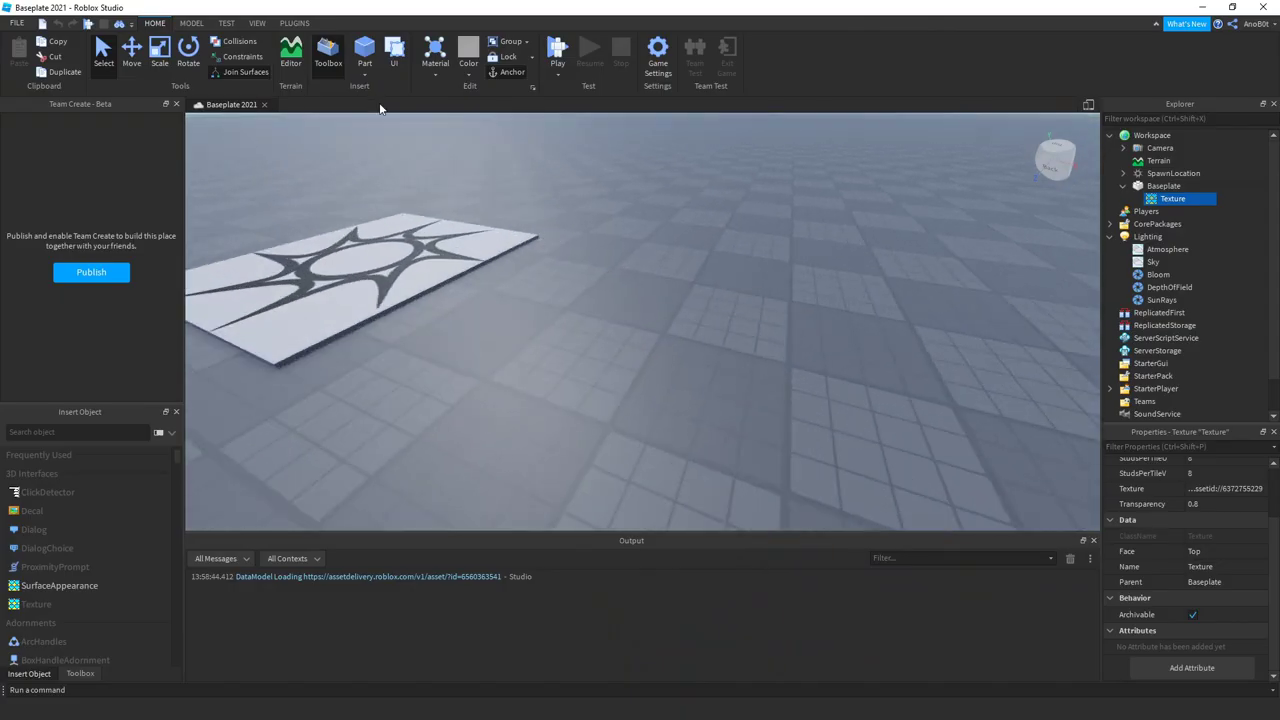
click(365, 55)
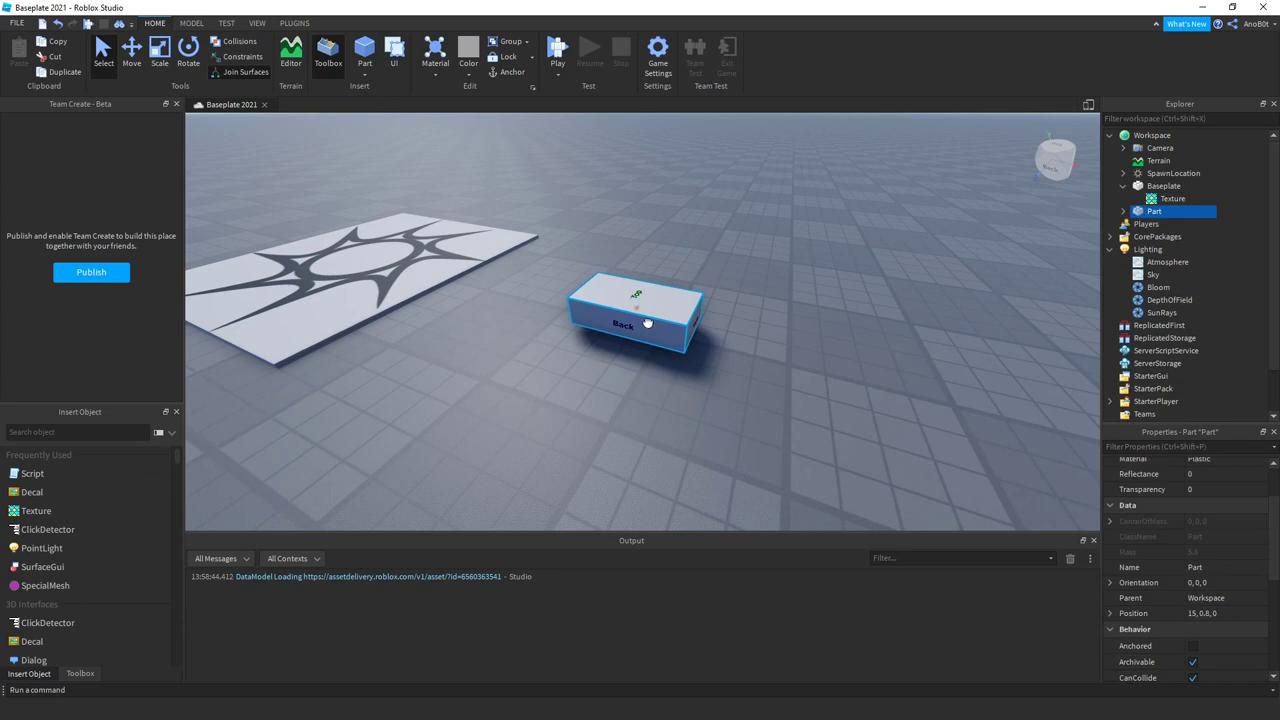
drag(638, 310, 860, 376)
right_drag(843, 320, 700, 268)
key(s)
drag(700, 285, 707, 339)
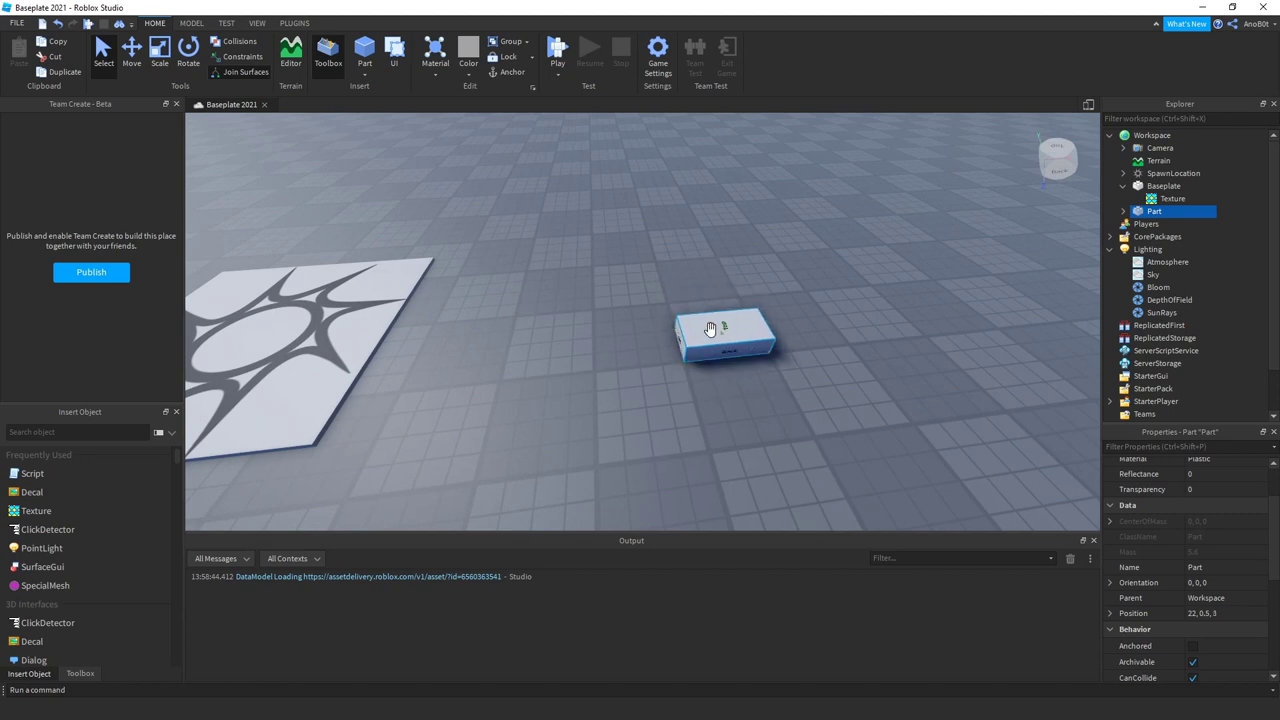
drag(710, 329, 808, 268)
click(828, 277)
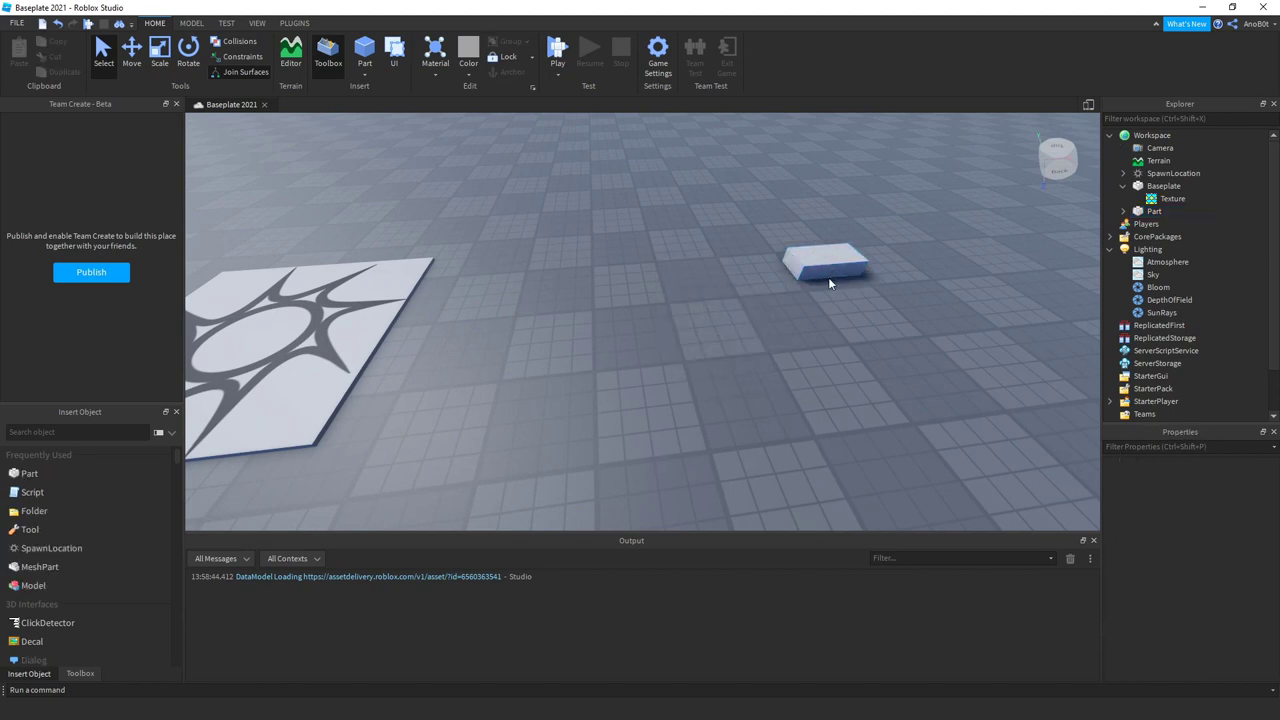
- Reposition the block part along the baseplate's grid squares, and delete it
right_drag(892, 204, 857, 197)
key(w)
key(s)
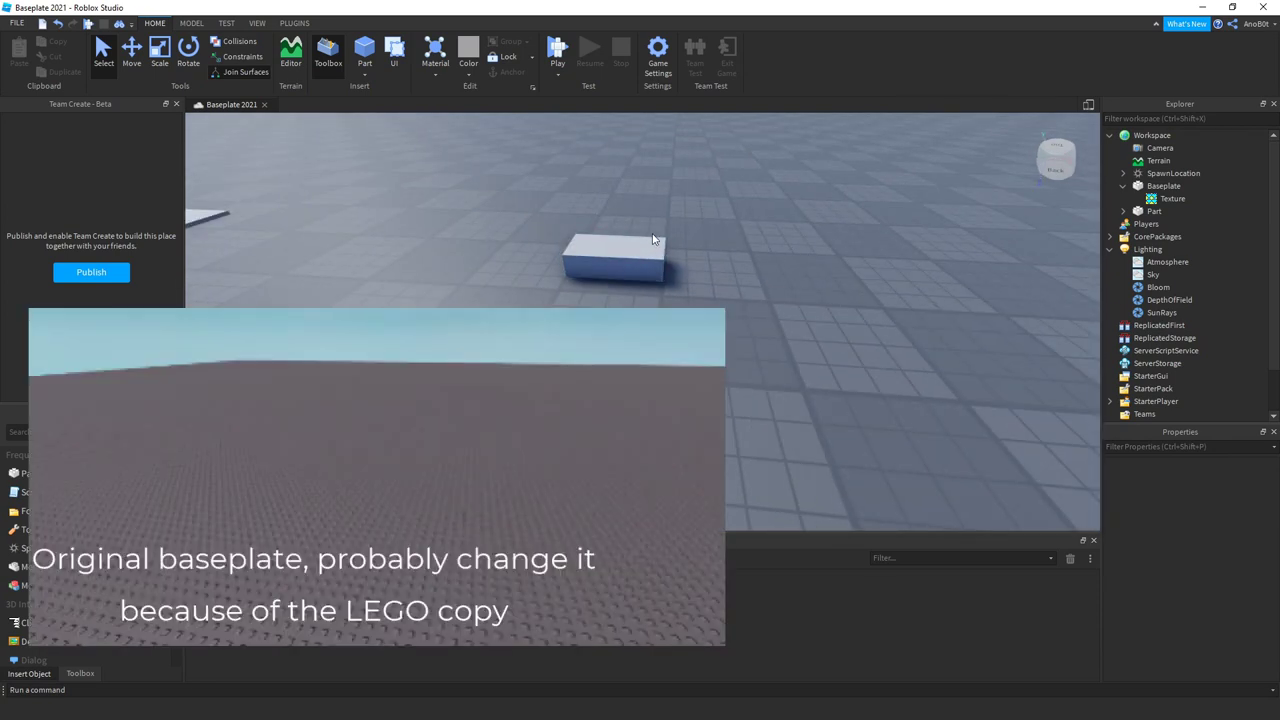
drag(655, 248, 854, 385)
mouse_move(658, 378)
mouse_down()
mouse_move(774, 300)
mouse_move(760, 310)
mouse_up()
scroll(713, 345, down, 4)
click(731, 317)
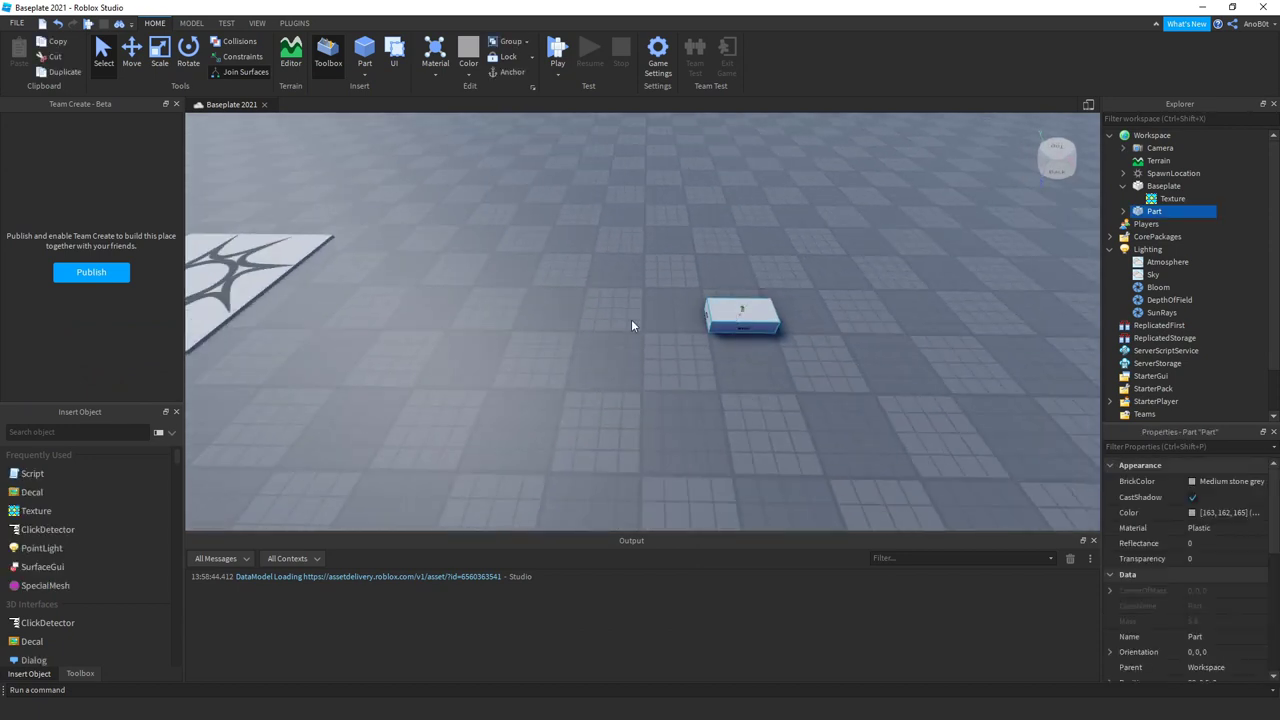
key(Delete)
- Review the Atmosphere and Bloom objects under Lighting while viewing the sky and spawn area
right_drag(631, 318, 818, 304)
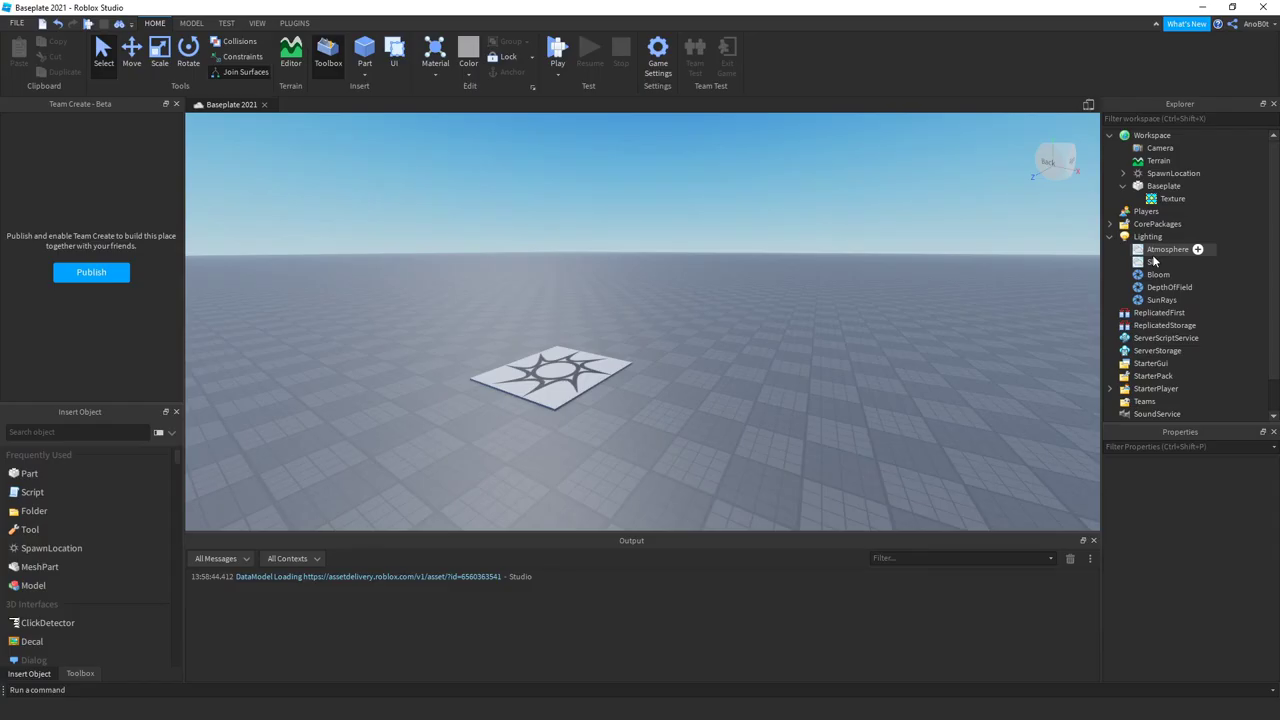
click(1140, 250)
mouse_move(827, 314)
right_down()
mouse_move(843, 270)
mouse_move(827, 314)
right_up()
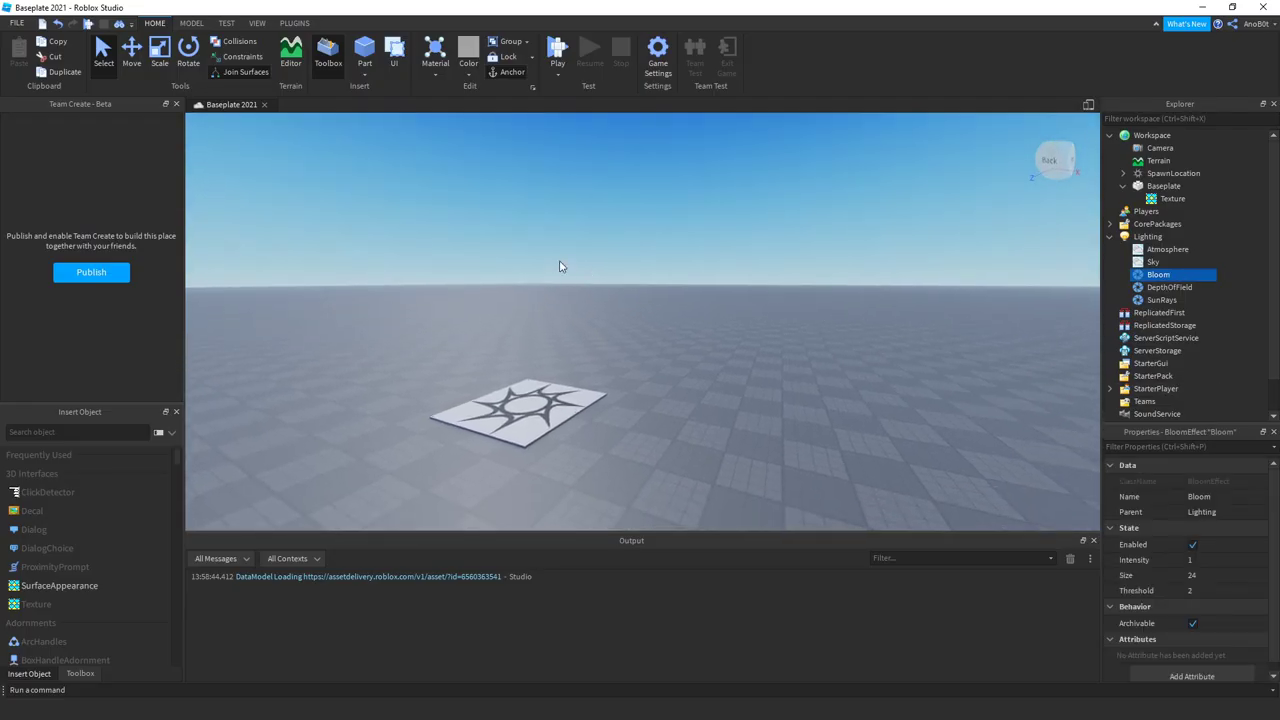
right_drag(560, 266, 555, 266)
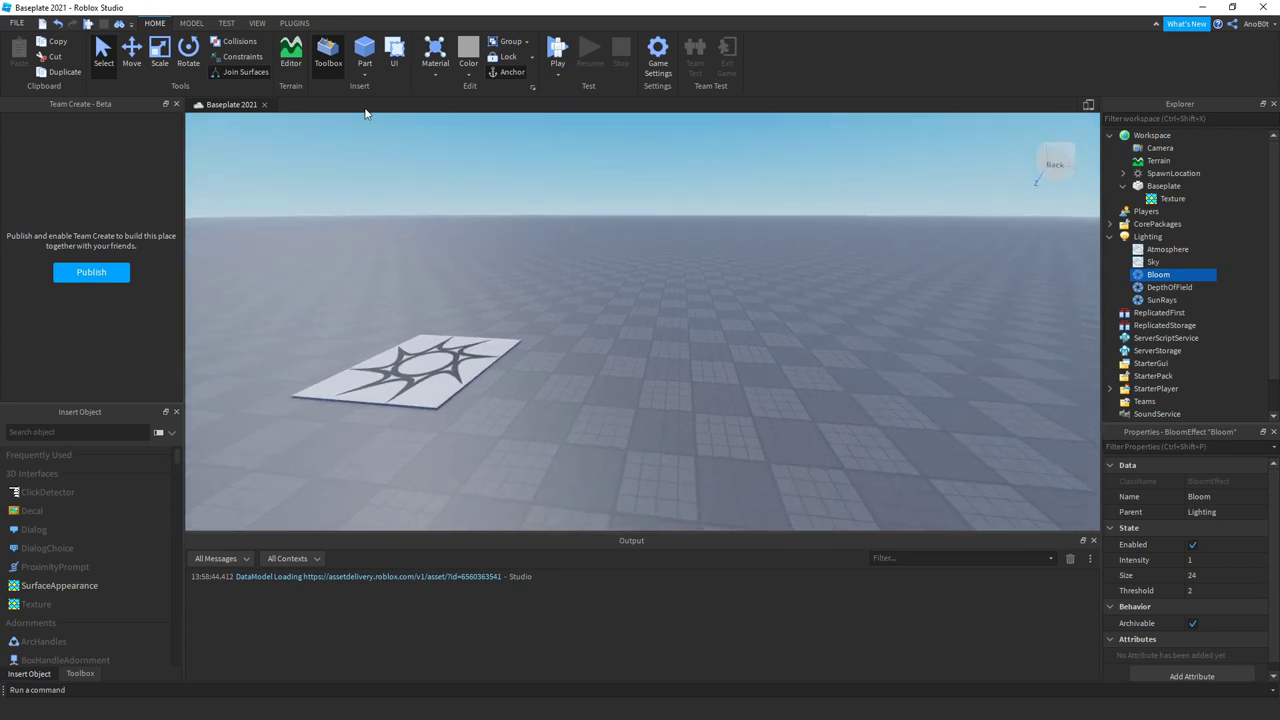
- Insert a block part beside the spawn location and set its material to Neon
click(364, 55)
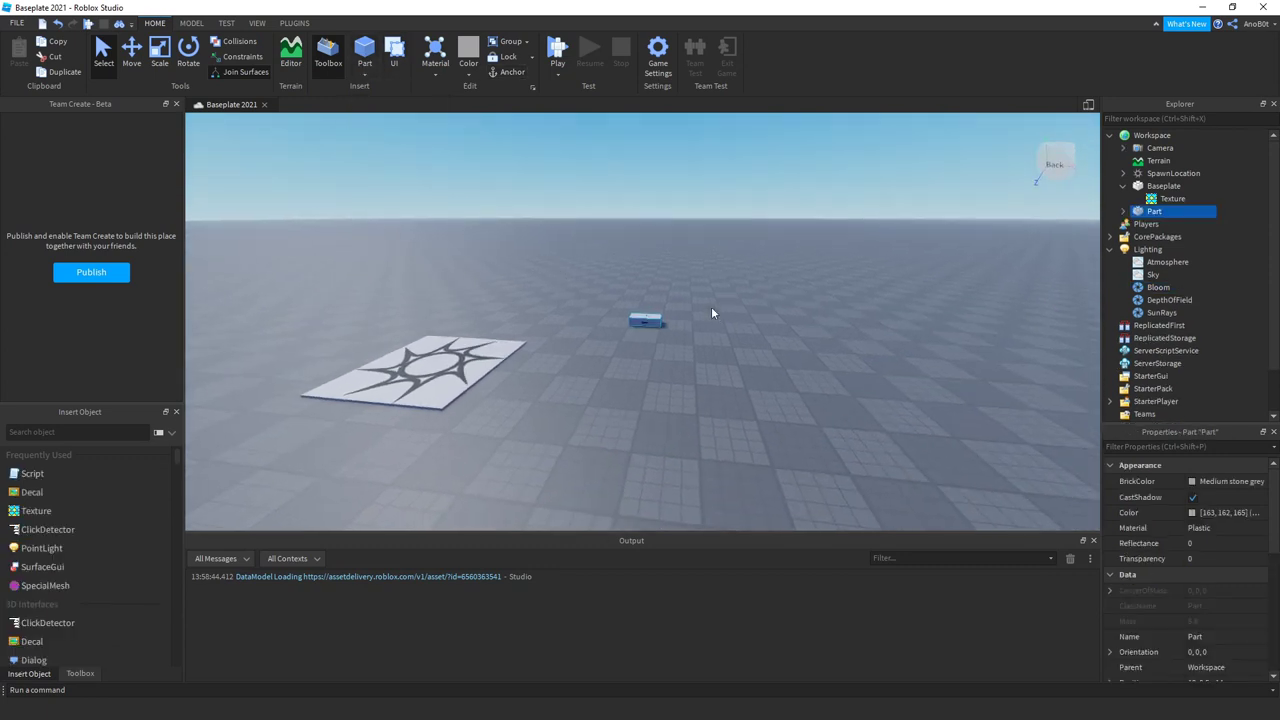
key(f)
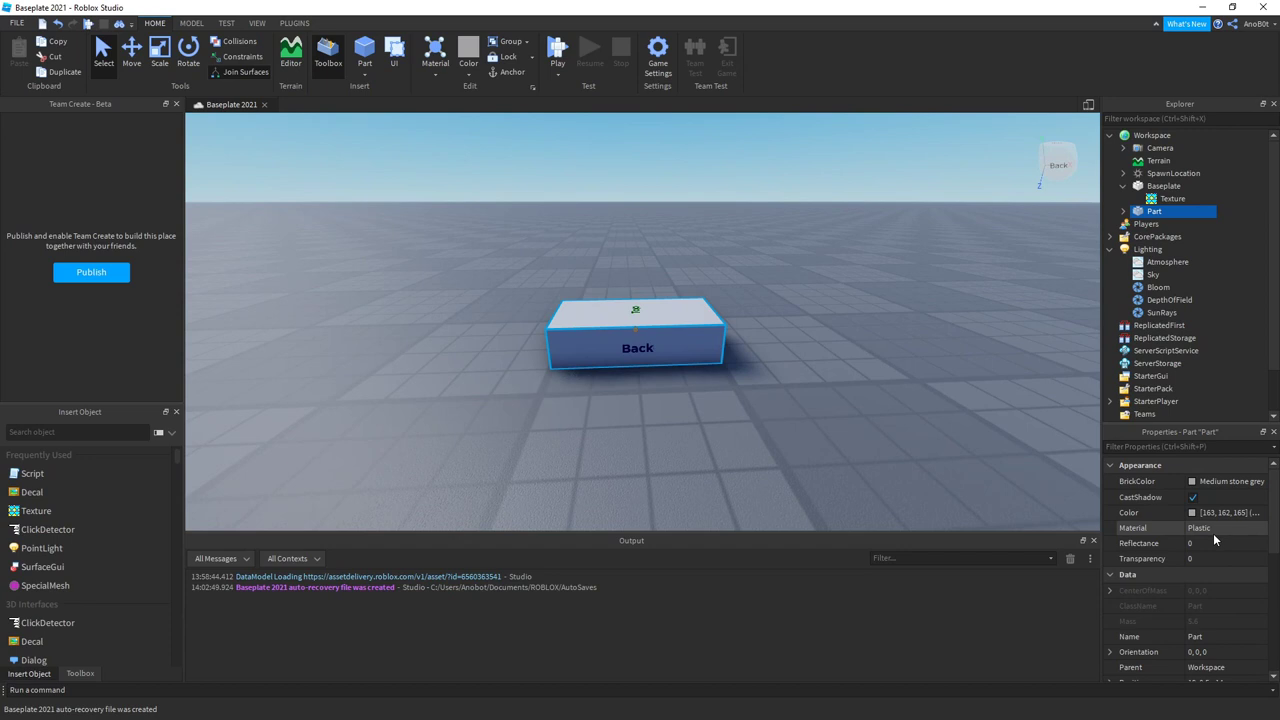
click(1213, 528)
click(1222, 611)
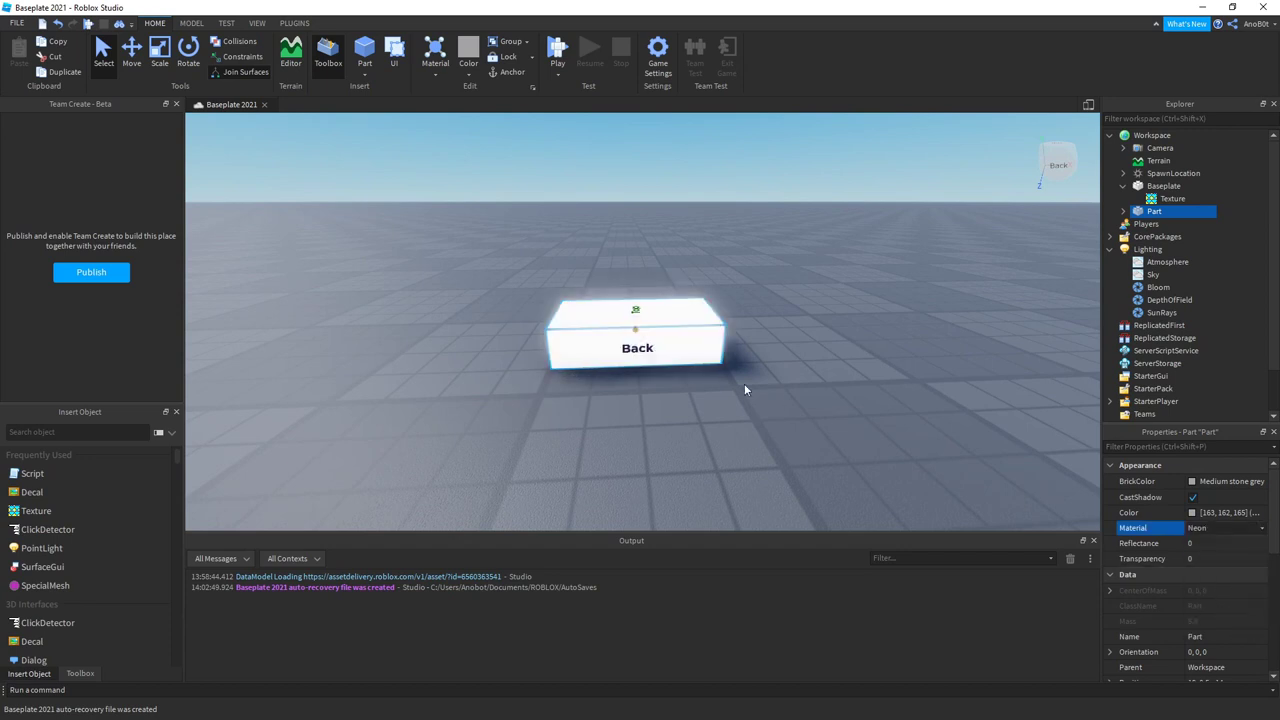
right_drag(746, 387, 709, 366)
scroll(709, 365, up, 3)
scroll(709, 366, down, 3)
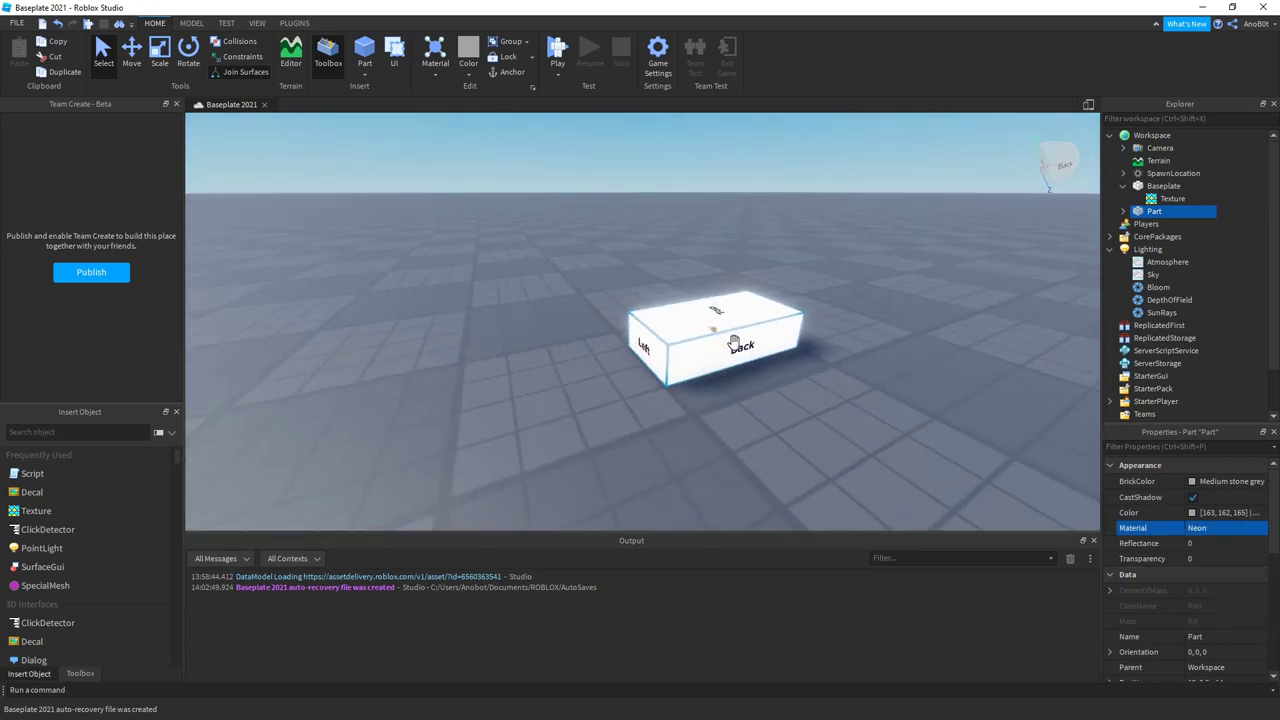
- Review the Bloom and SunRays effect properties under Lighting and view the sun in the sky
click(1153, 289)
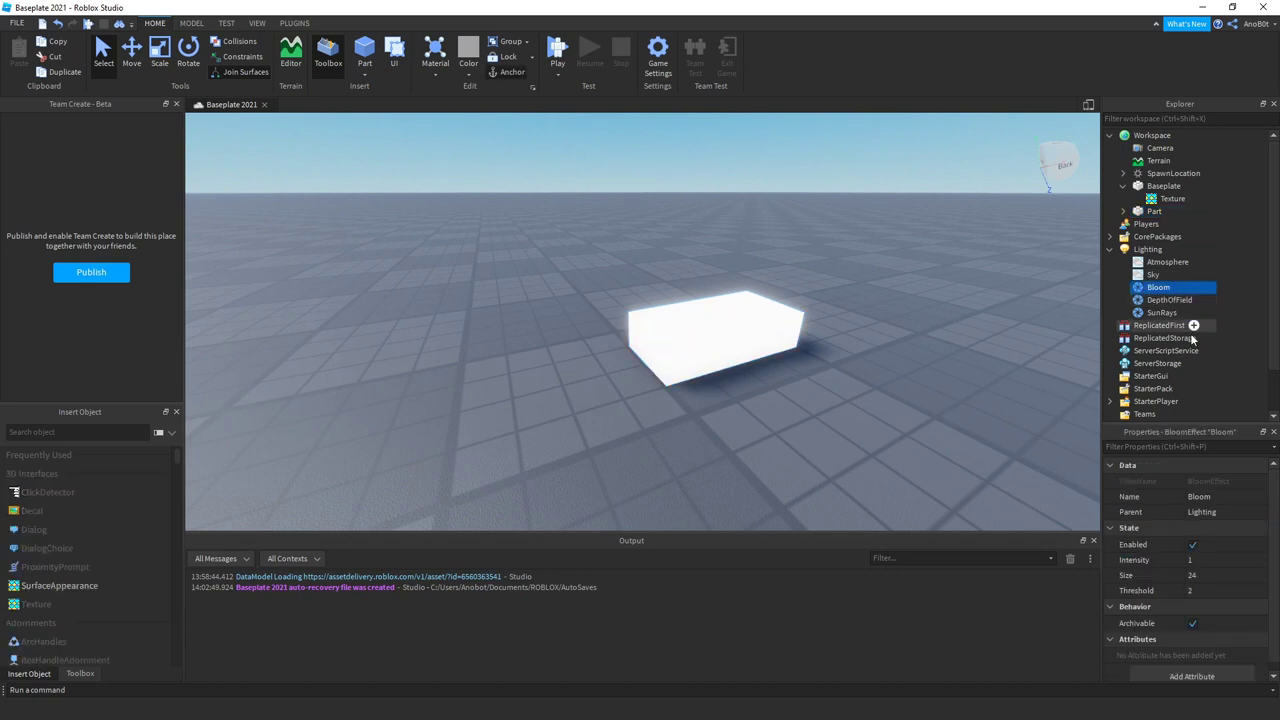
click(1250, 577)
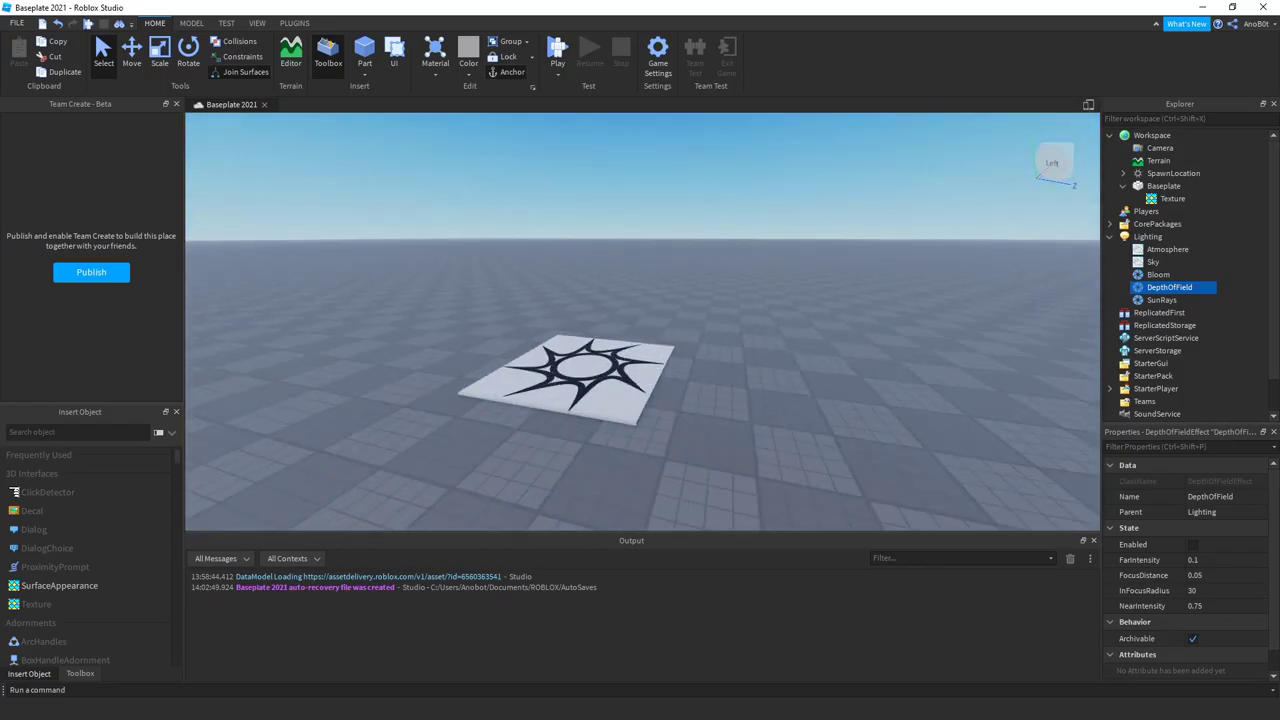
click(1184, 300)
right_drag(737, 261, 786, 297)
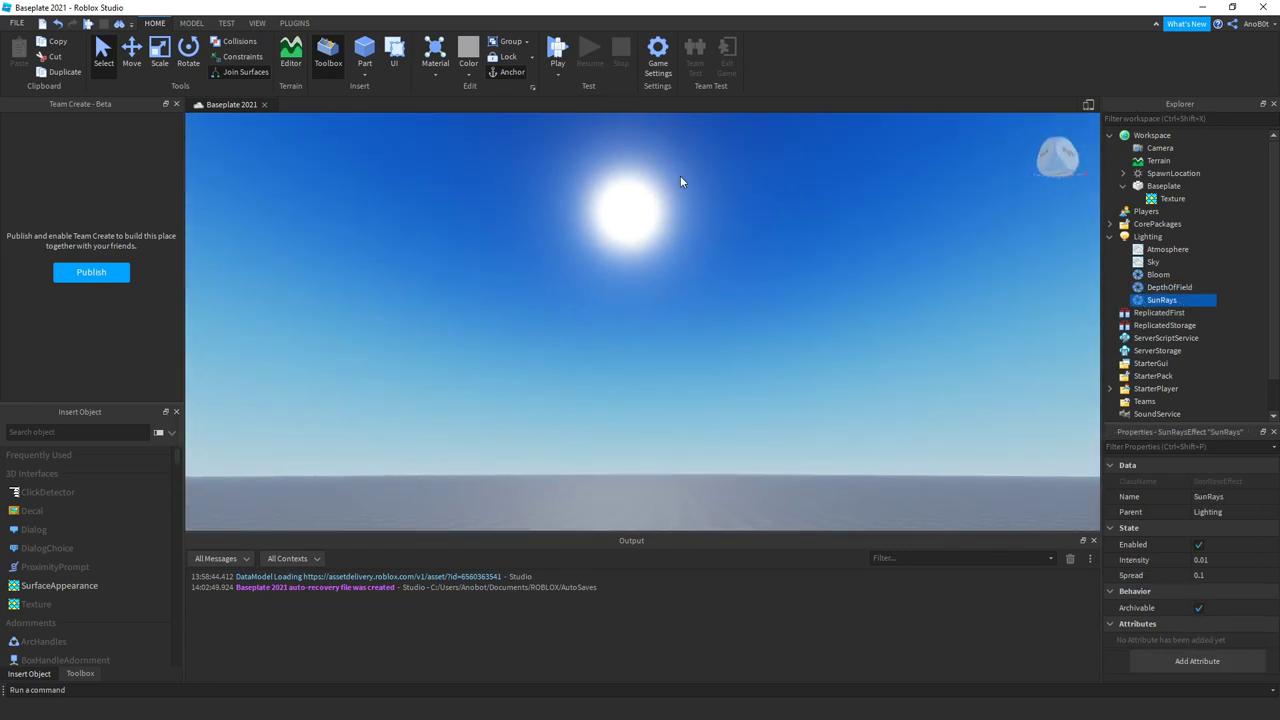
click(1210, 560)
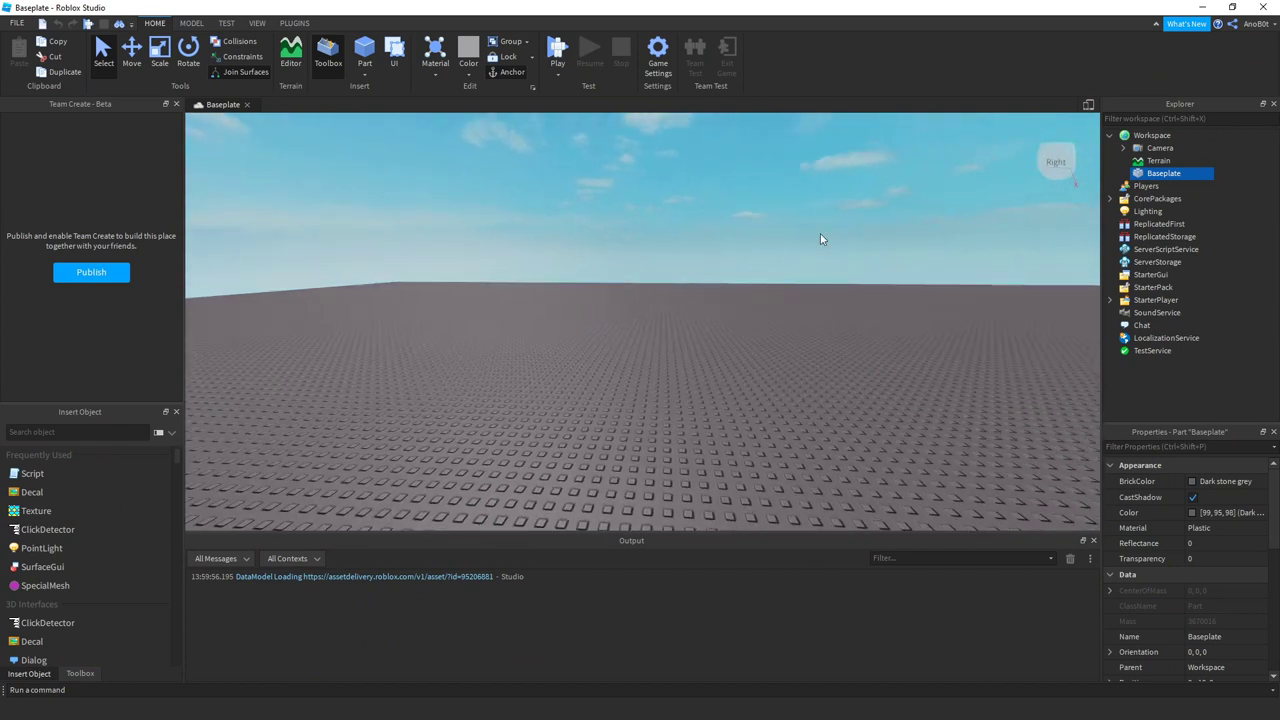
- Check the size of the Baseplate part in its properties
scroll(1173, 533, down, 8)
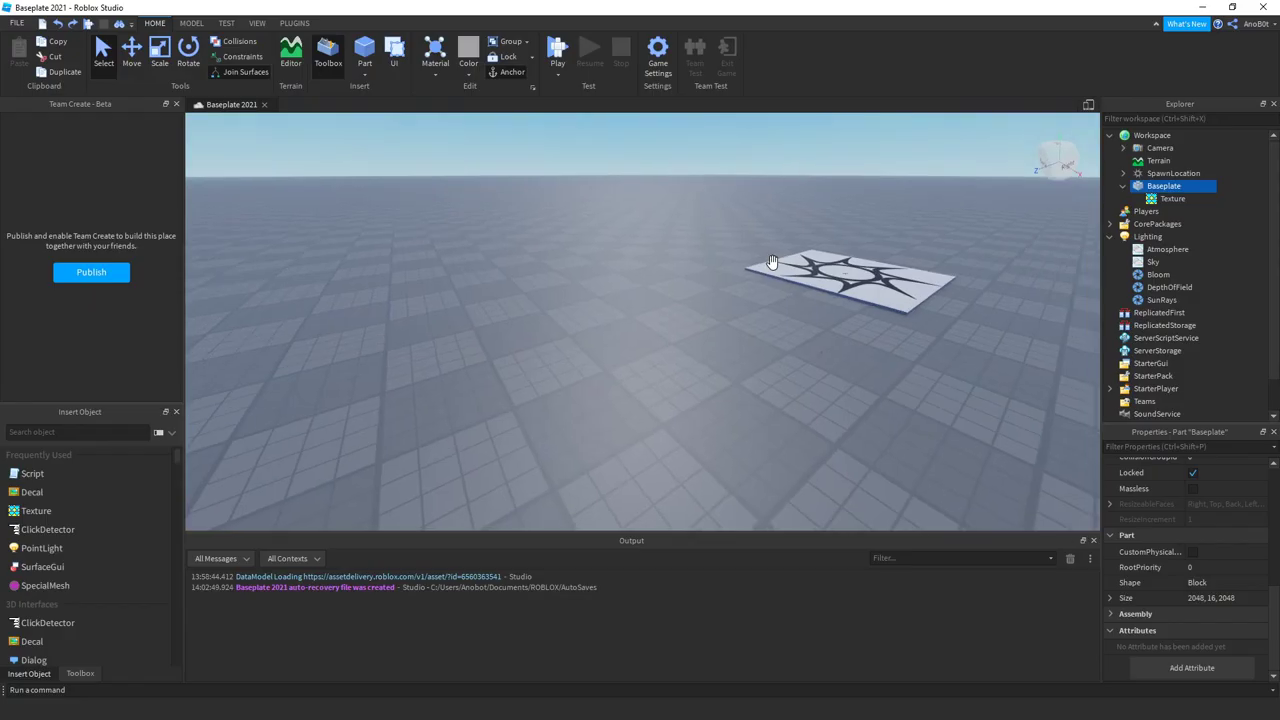
mouse_move(772, 259)
right_down()
mouse_move(762, 264)
mouse_move(776, 262)
right_up()
key(a)
key(a)
right_drag(648, 312, 644, 308)
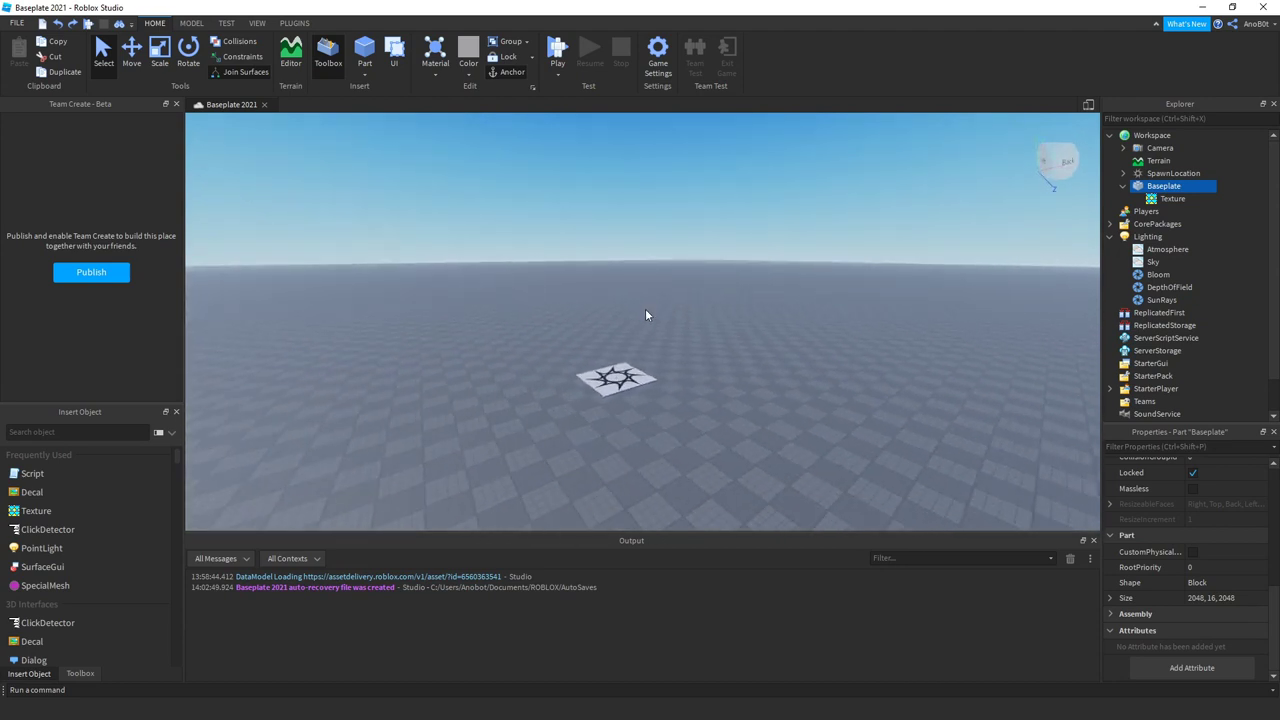
right_drag(645, 315, 697, 293)
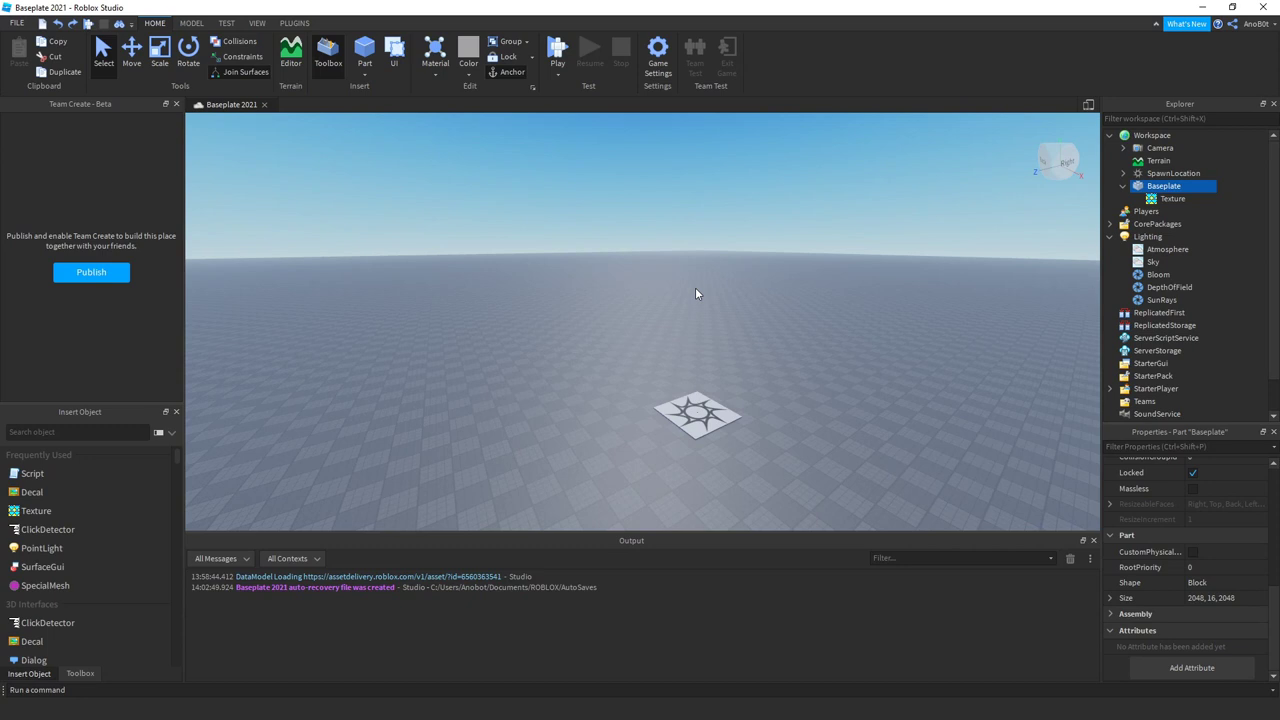
right_drag(696, 288, 700, 293)
scroll(700, 298, down, 2)
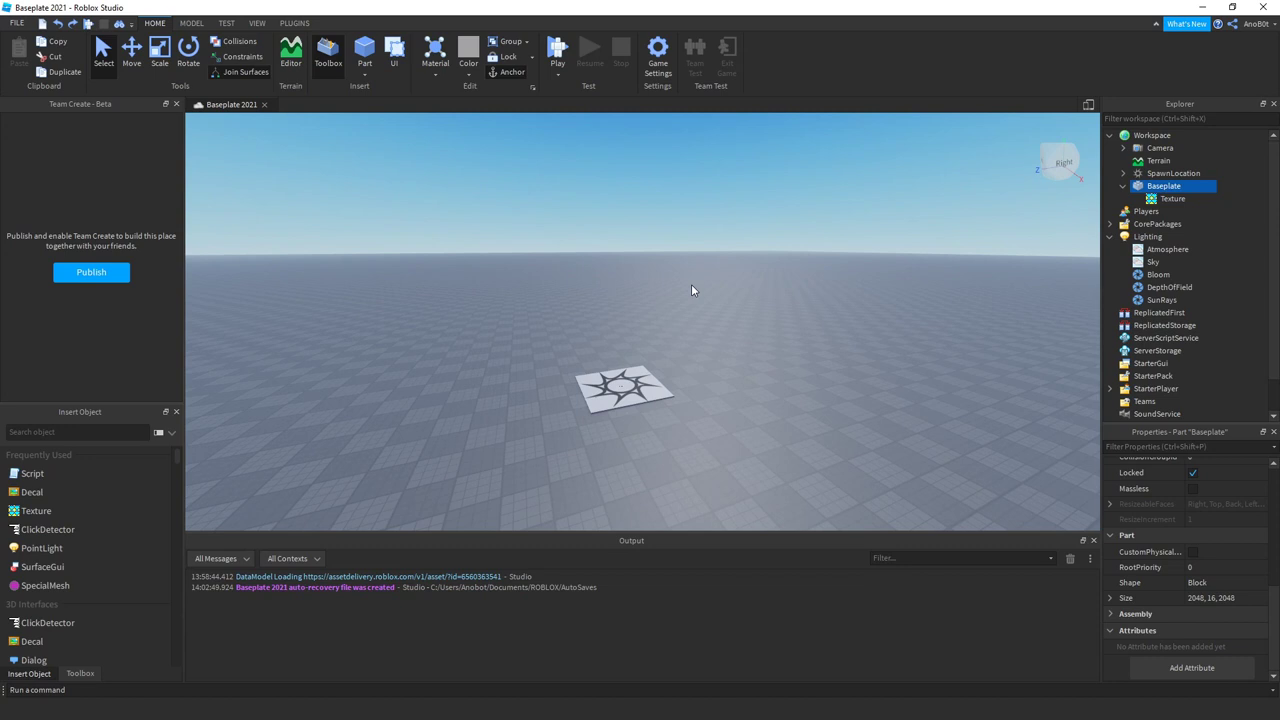
right_drag(734, 321, 734, 321)
key(w)
key(s)
right_drag(864, 281, 864, 281)
key(w)
key(s)
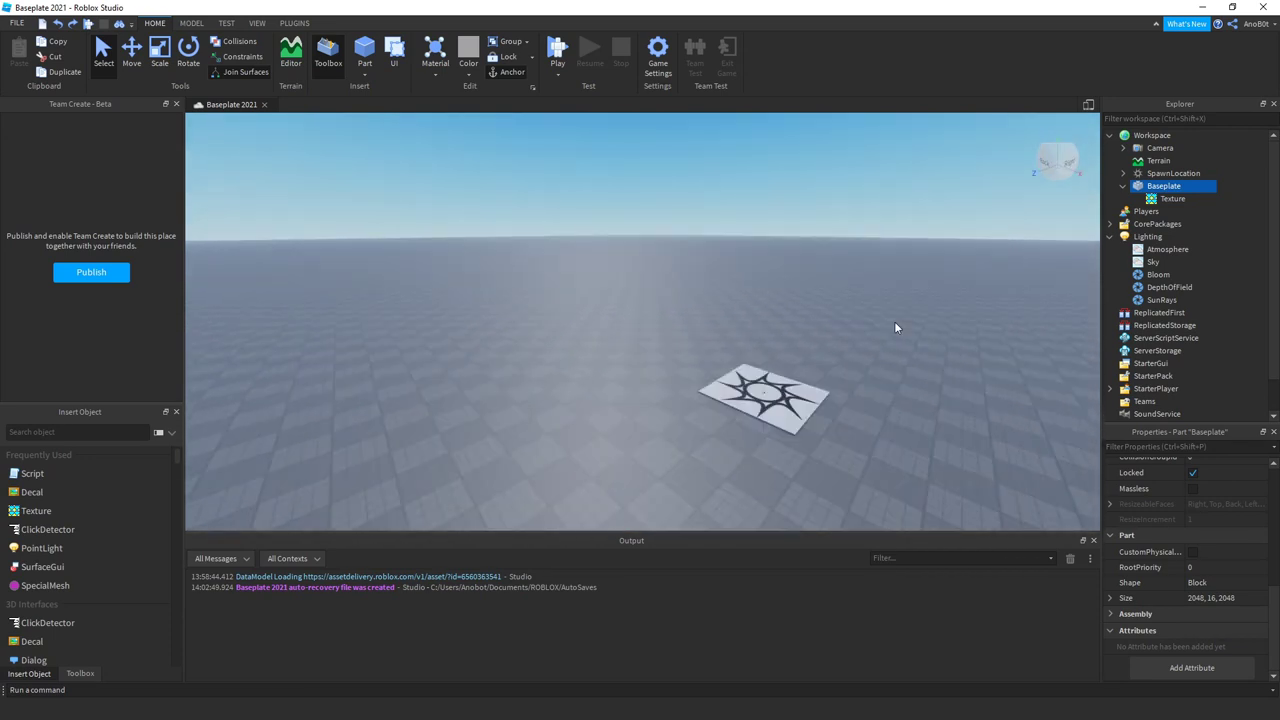